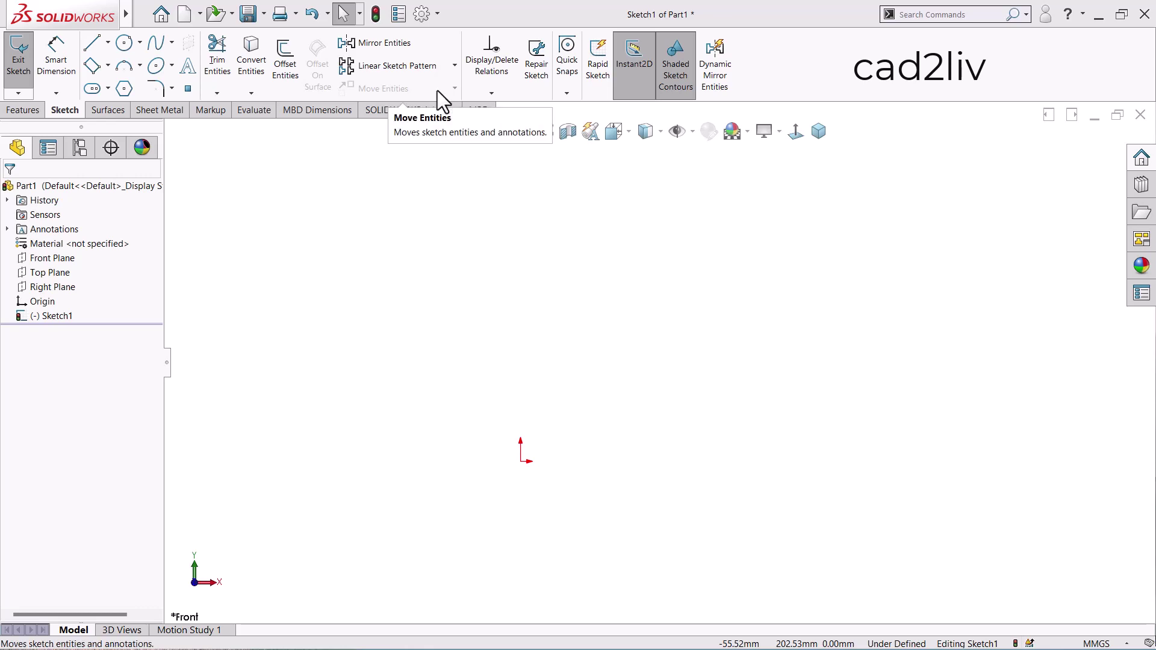
Step: Sketch a diagonal line about 138 mm long from the origin up to the right
left_click(93, 43)
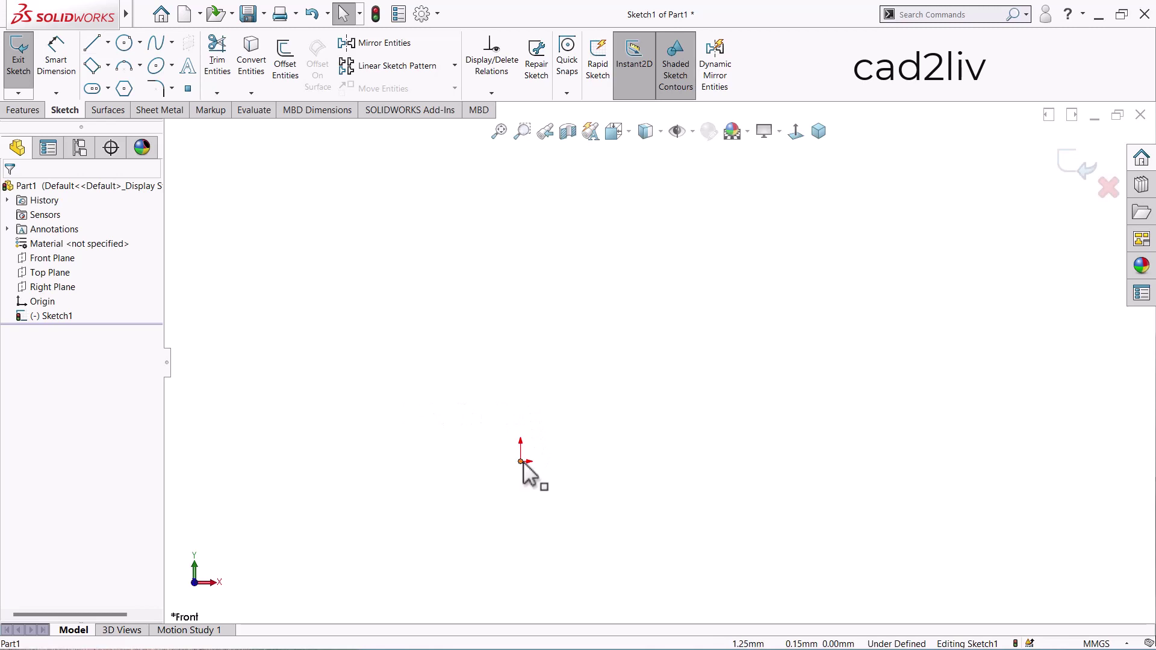
left_click(94, 44)
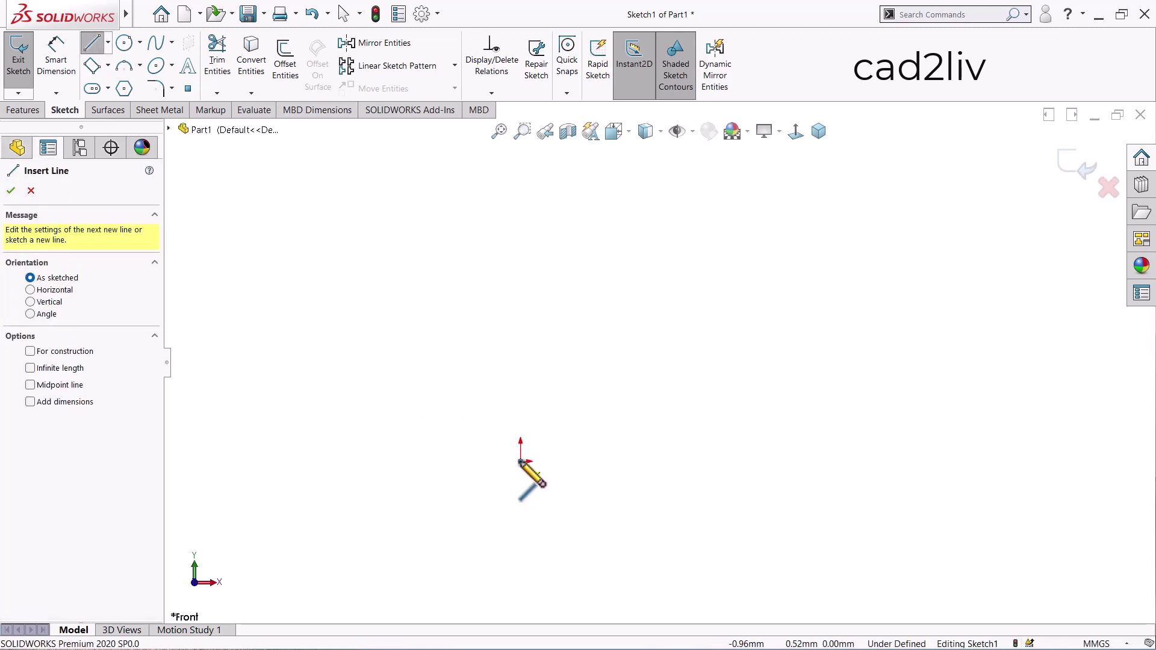
left_click(521, 463)
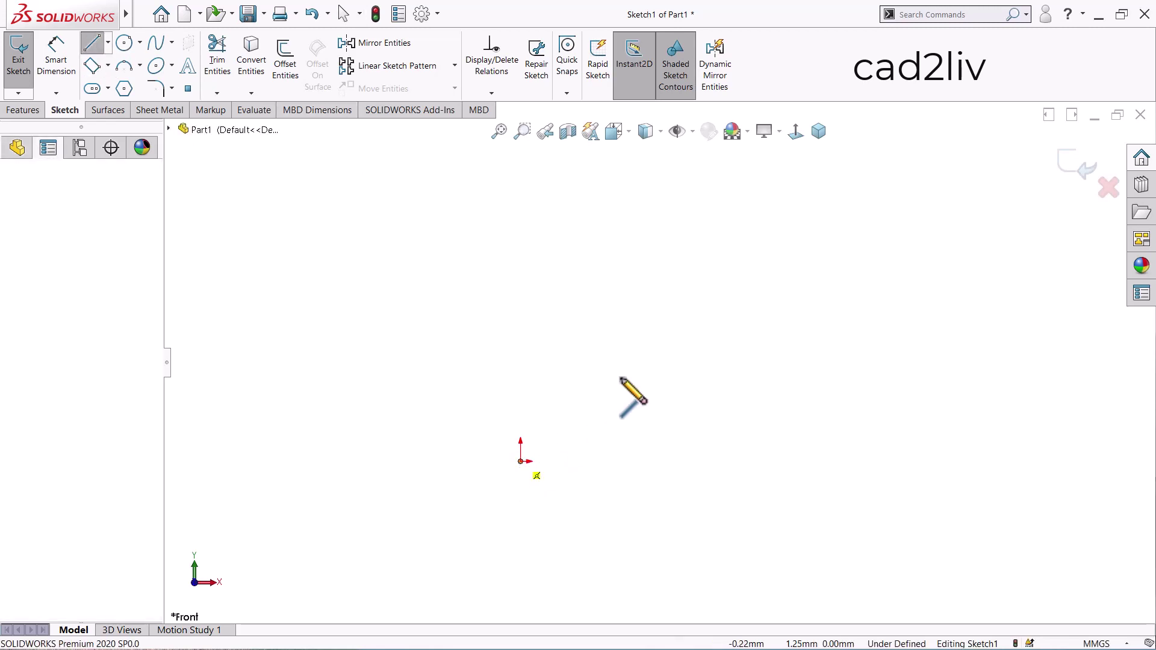
left_click(676, 300)
key("Escape")
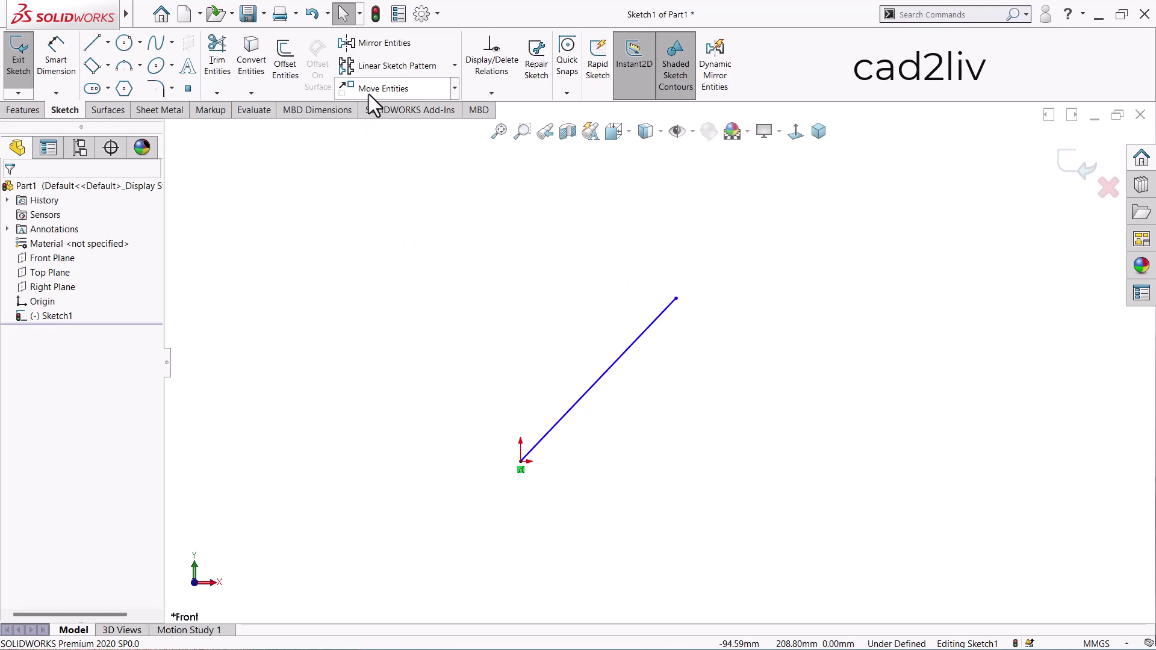
left_click(454, 89)
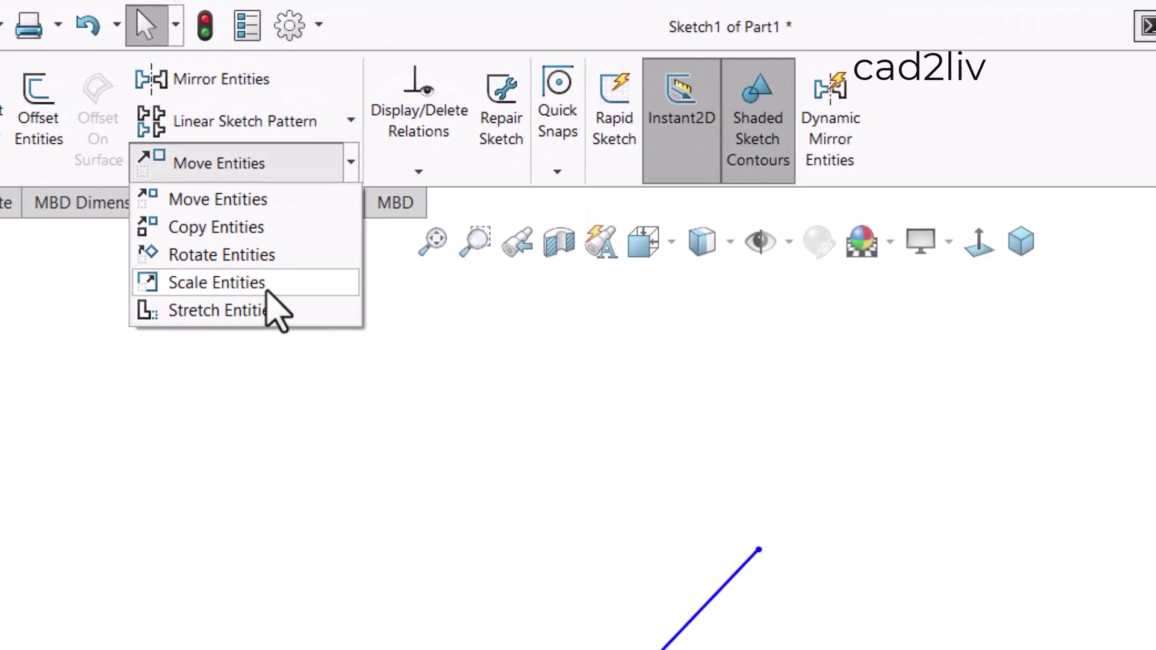
left_click(266, 290)
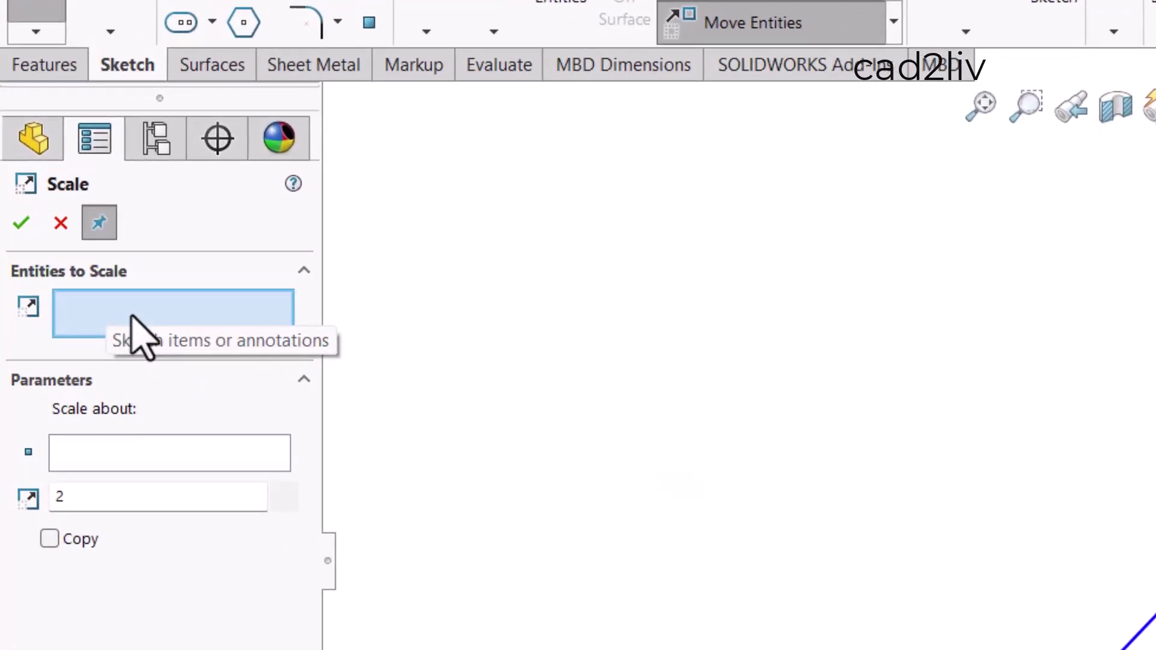
left_click(89, 463)
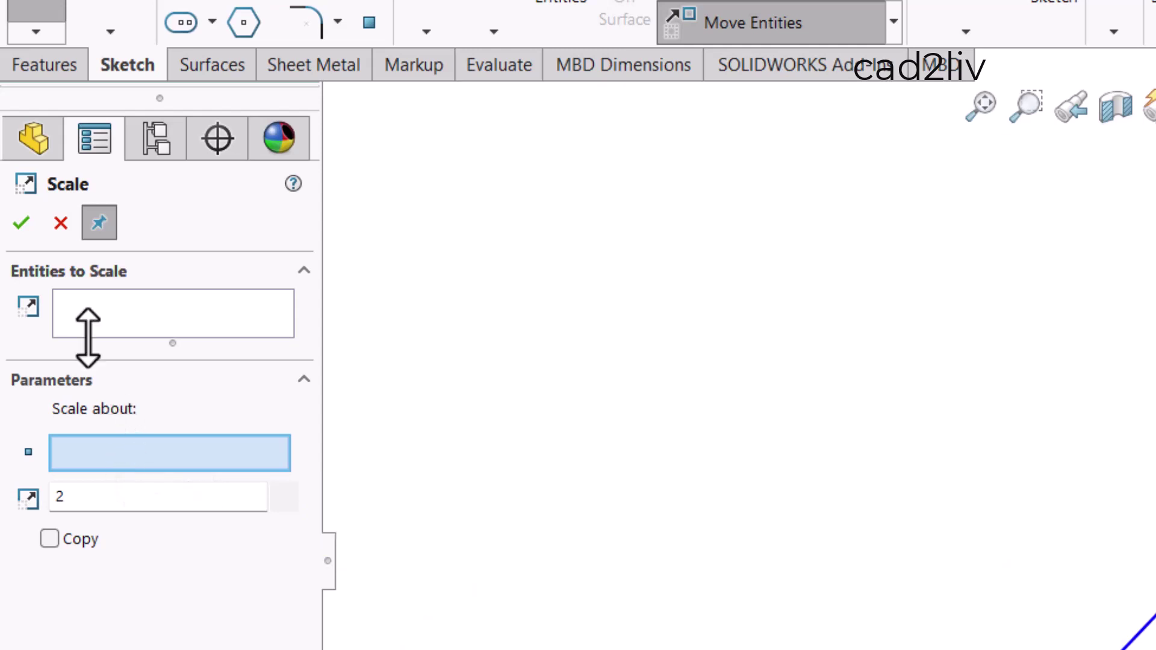
left_click(53, 229)
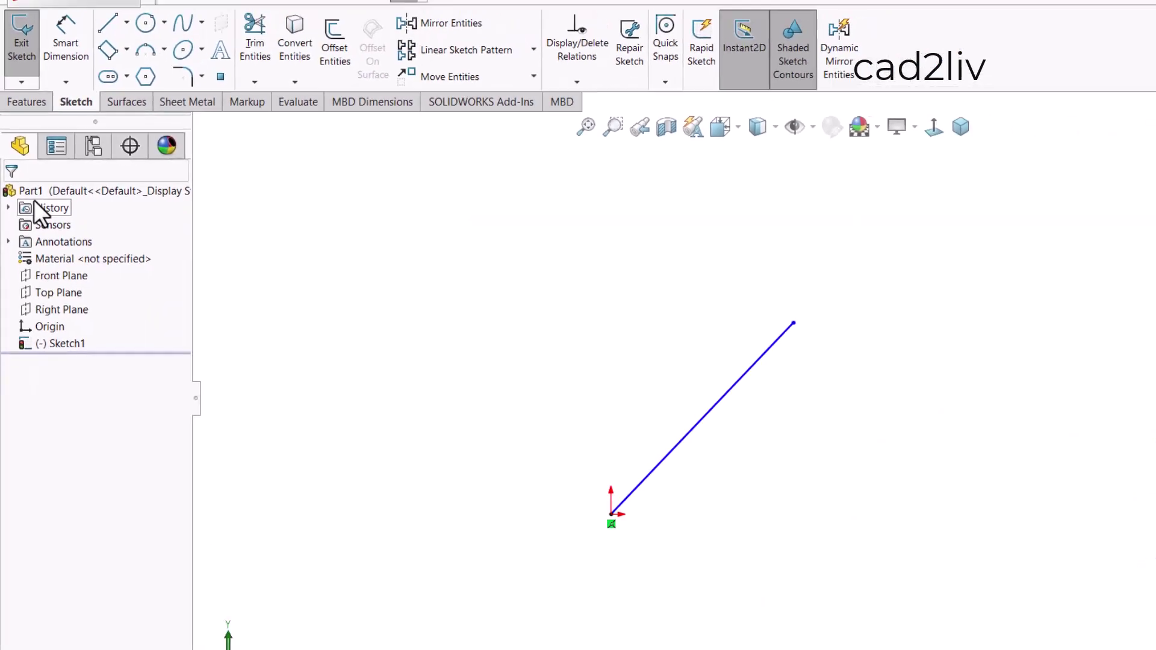
Step: Dimension the diagonal line's length to 100 mm and delete that dimension again
right_click(286, 248)
left_click(404, 231)
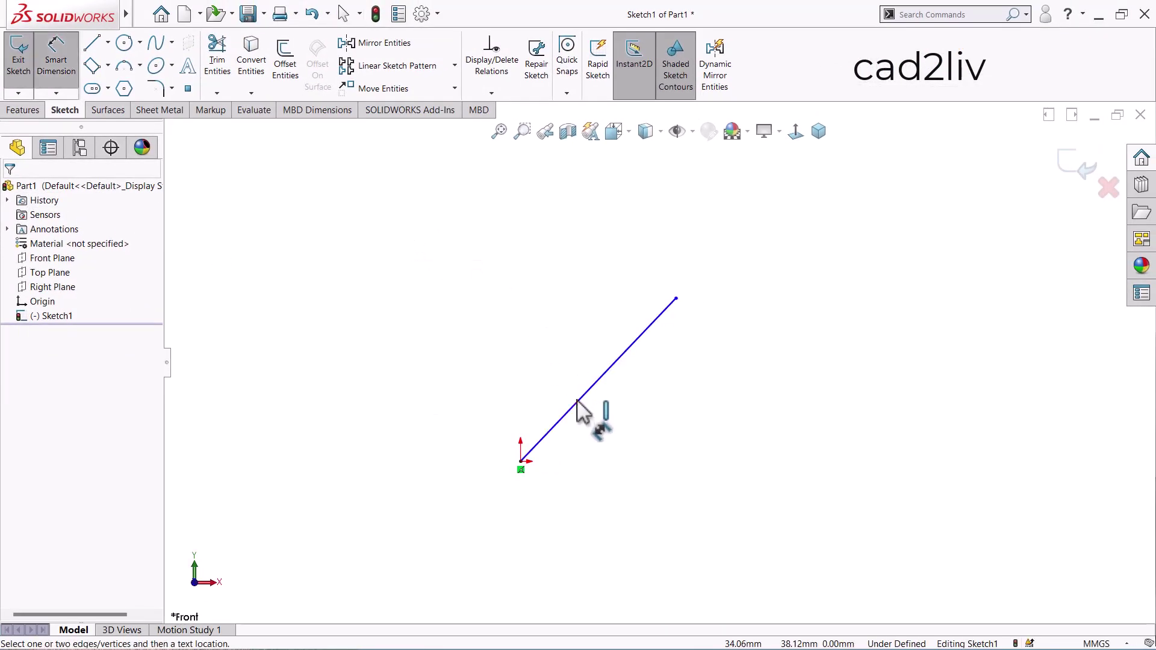
left_click(573, 400)
left_click(566, 402)
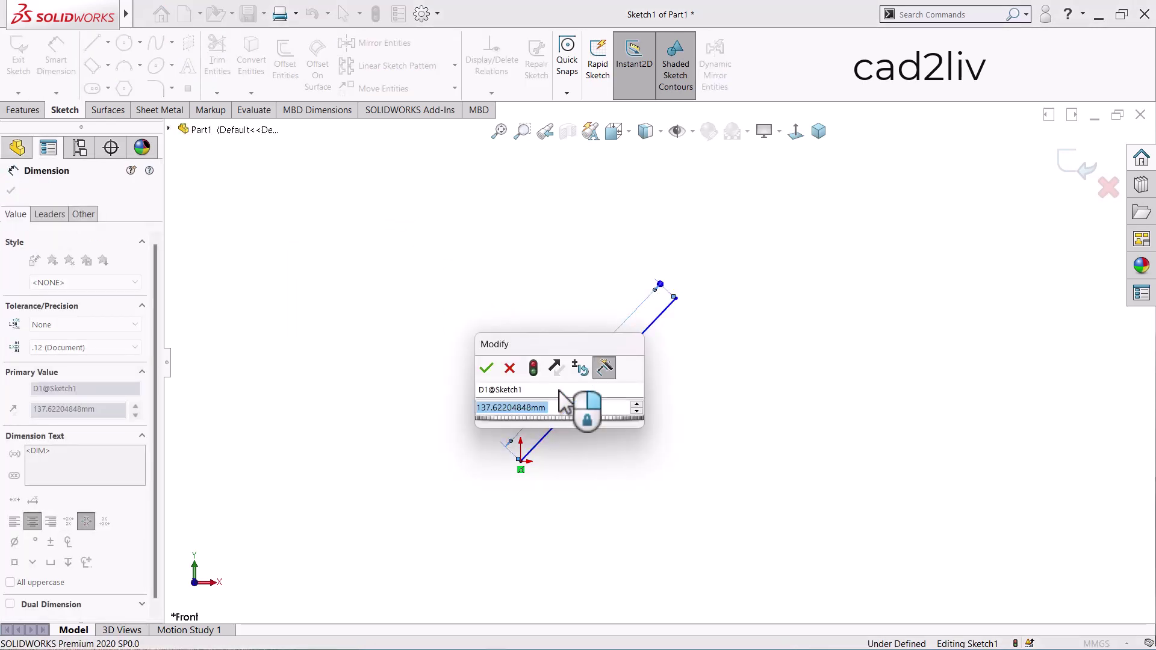
type("100")
key("Return")
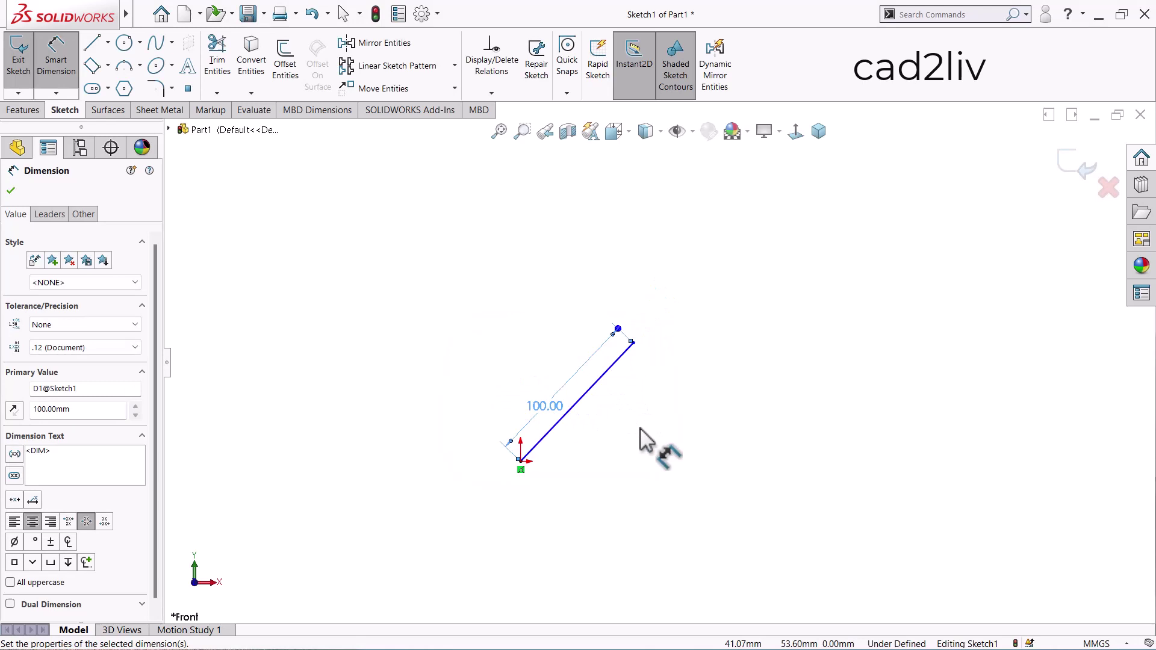
key("Escape")
scroll(620, 418, "down", 2)
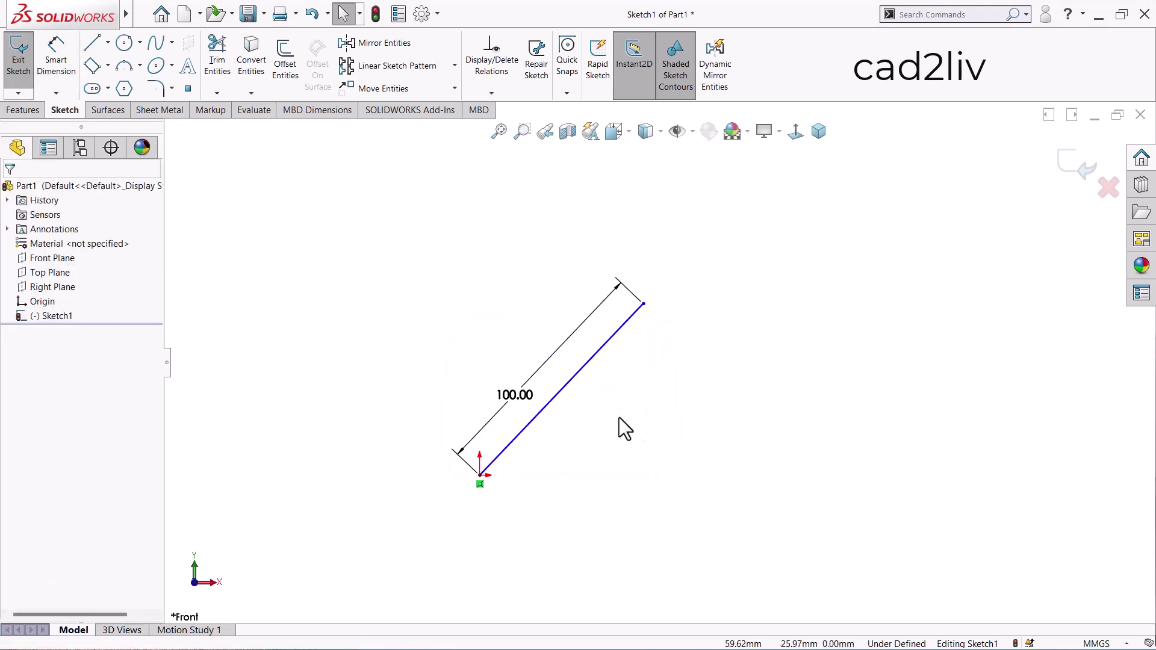
left_click(464, 451)
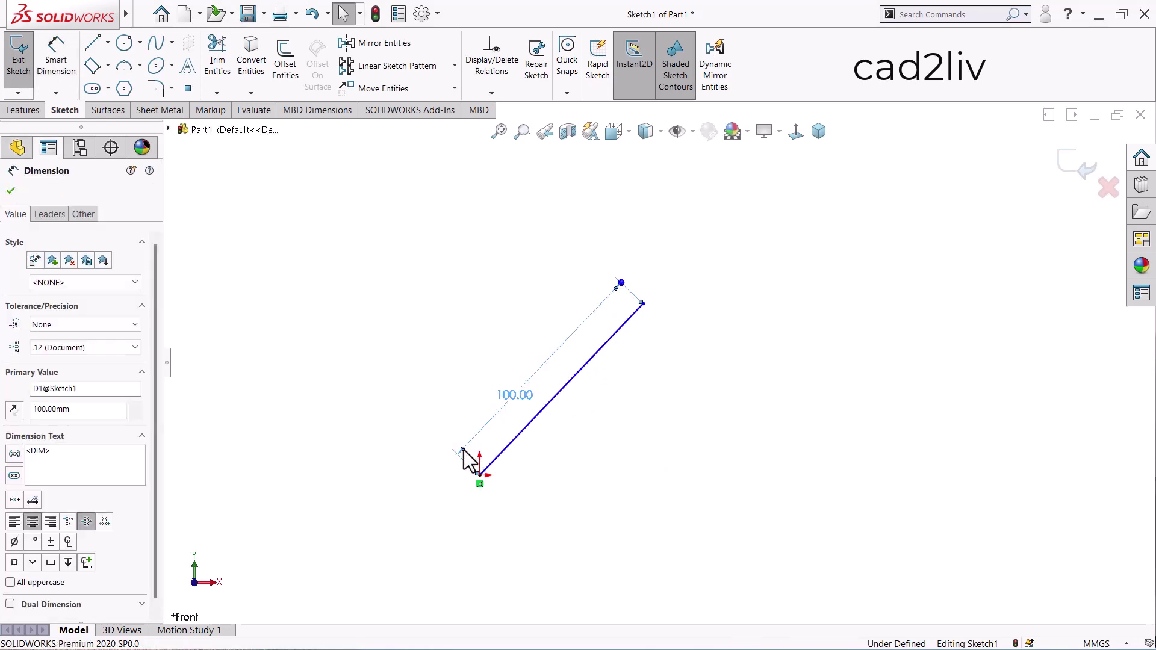
key("Delete")
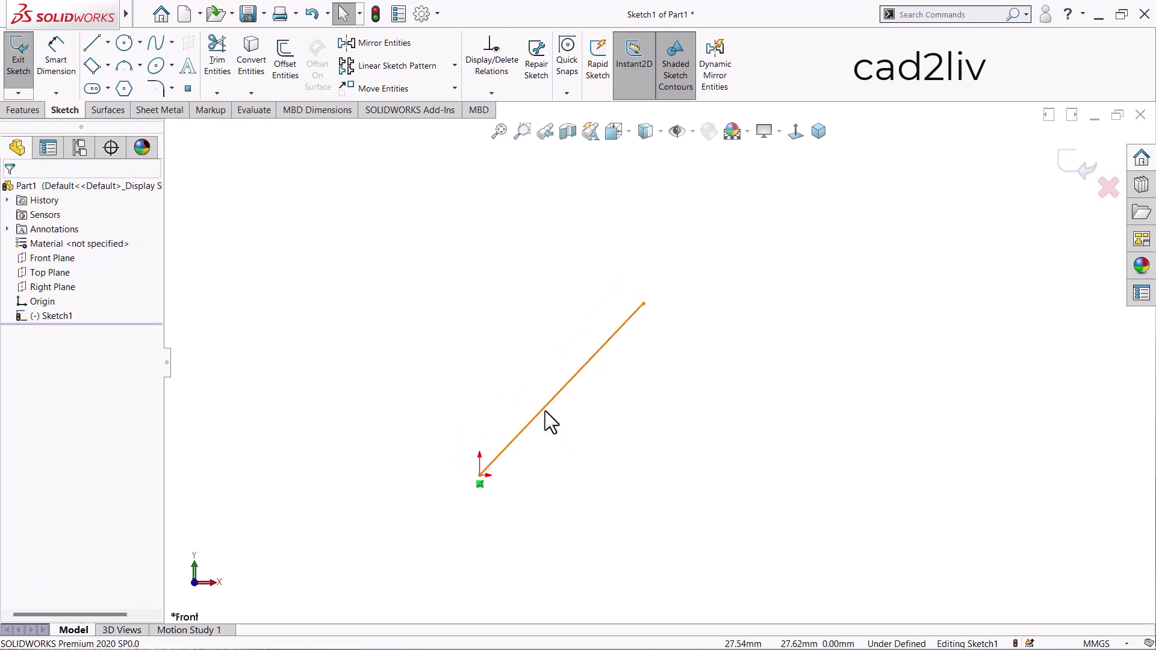
Step: Scale the diagonal line by a factor of 2 about its endpoint at the origin, without making a copy
left_click(454, 88)
left_click(428, 154)
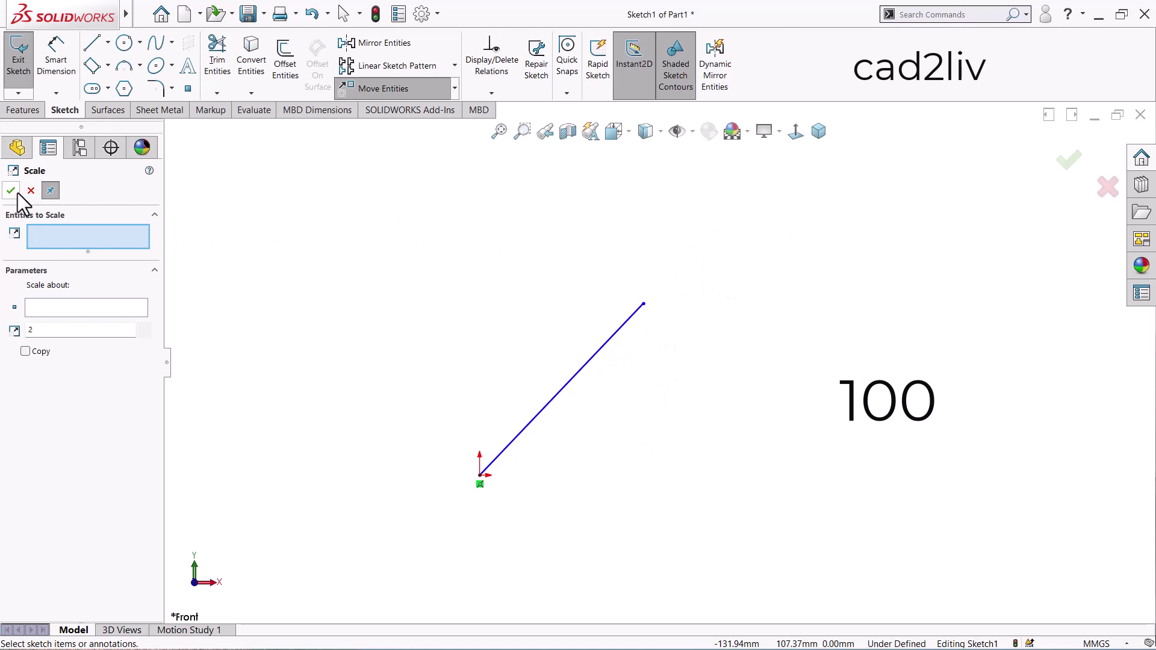
left_click(596, 354)
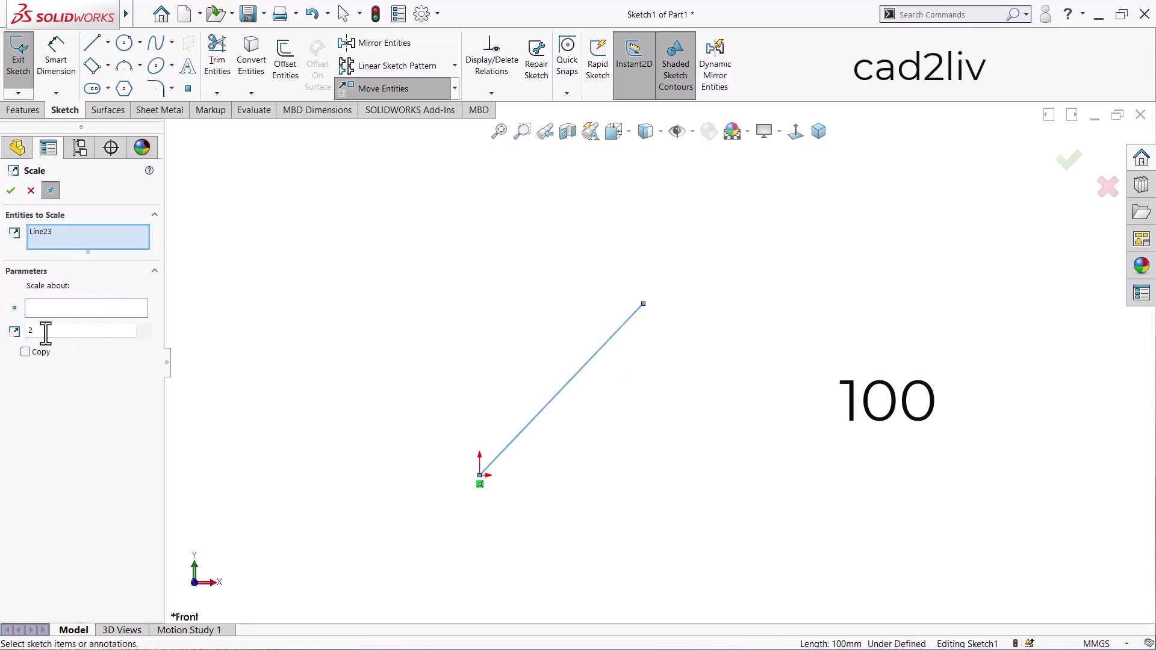
left_click(52, 308)
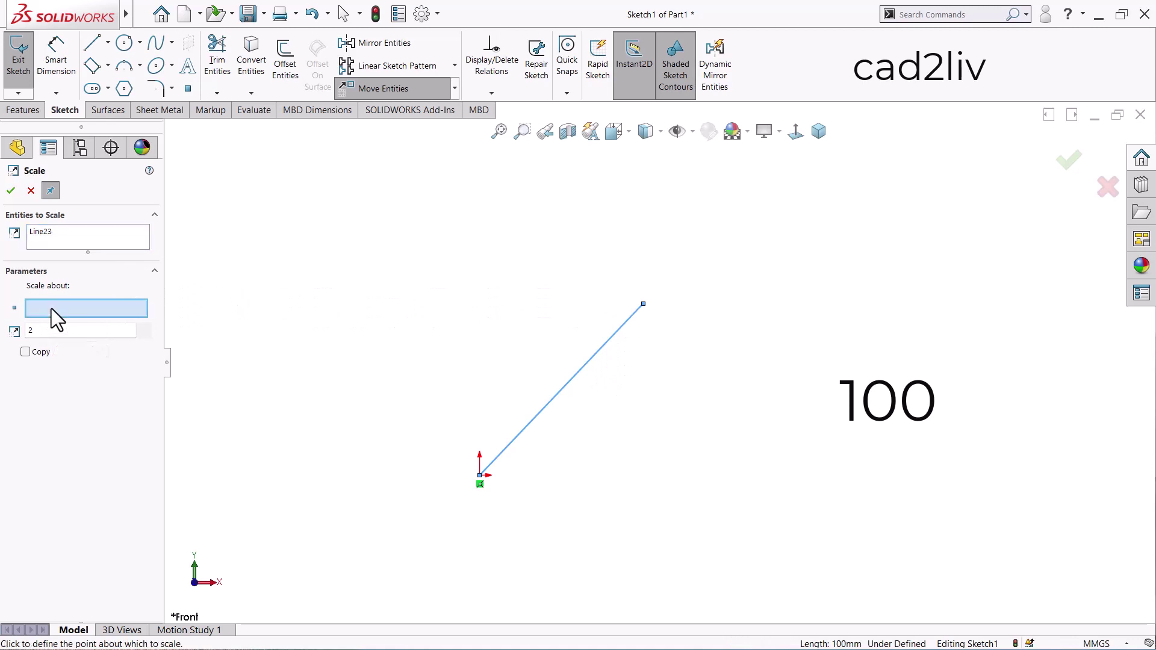
left_click(481, 476)
key("f")
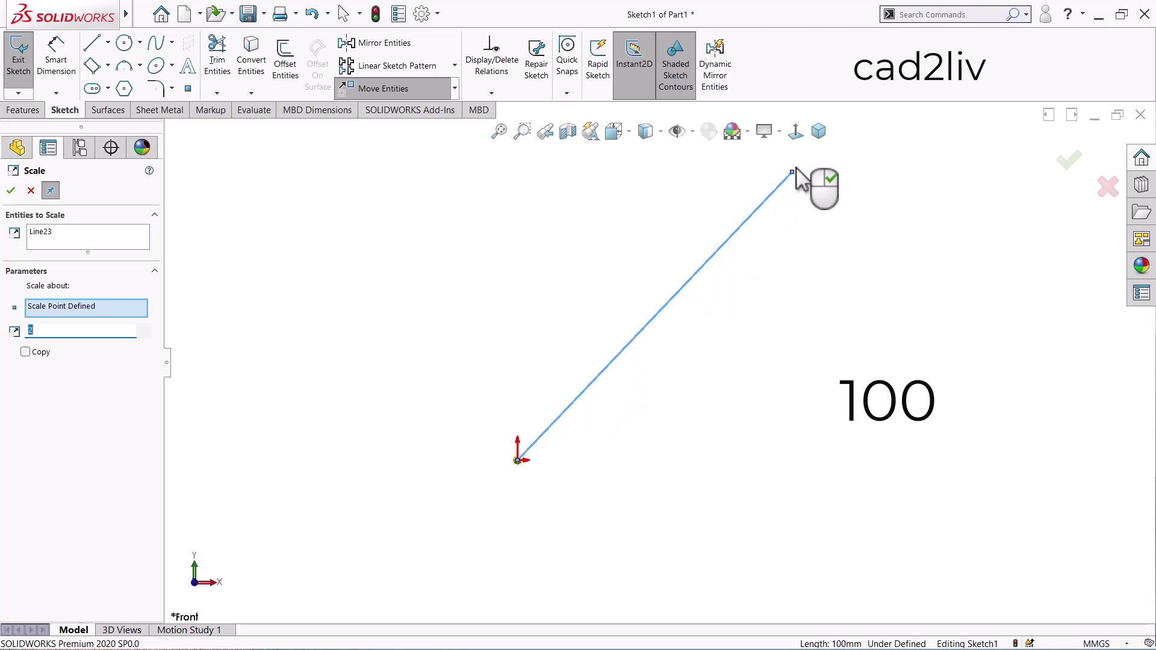
scroll(656, 361, "up", 1)
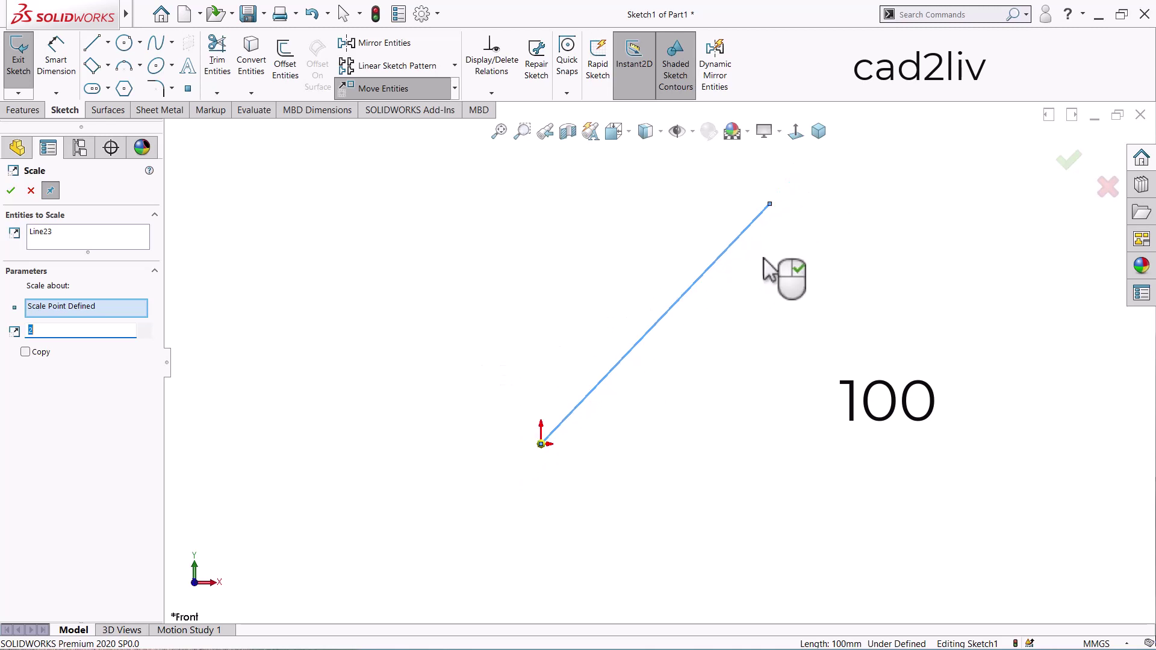
scroll(765, 256, "down", 1)
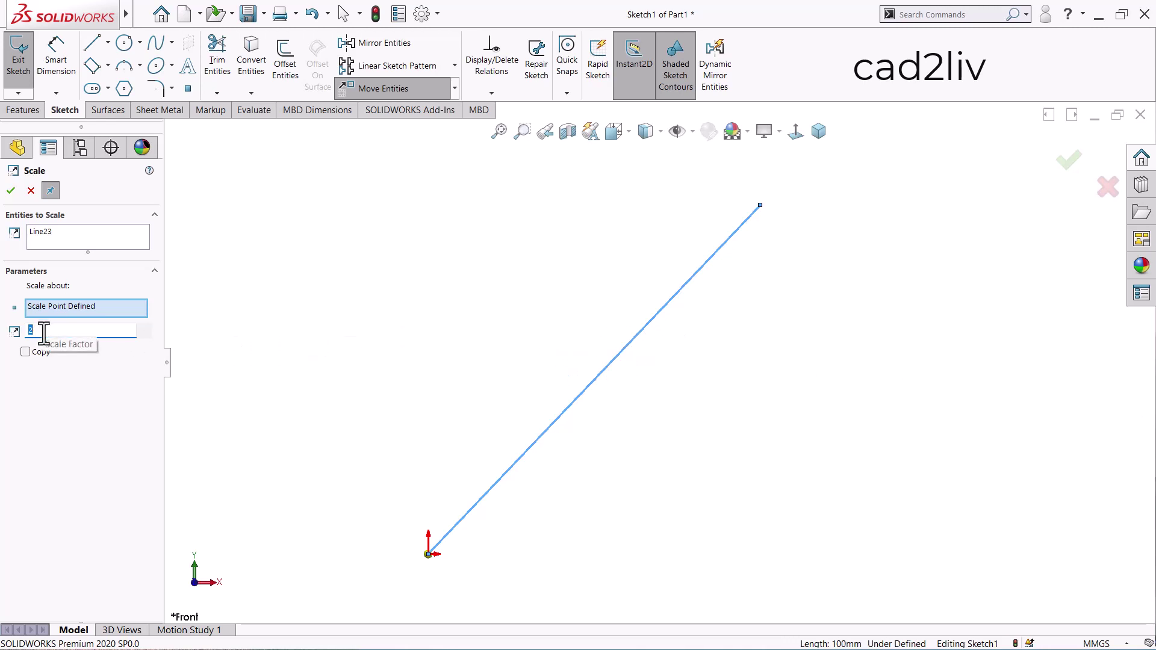
left_click(8, 194)
left_click(11, 191)
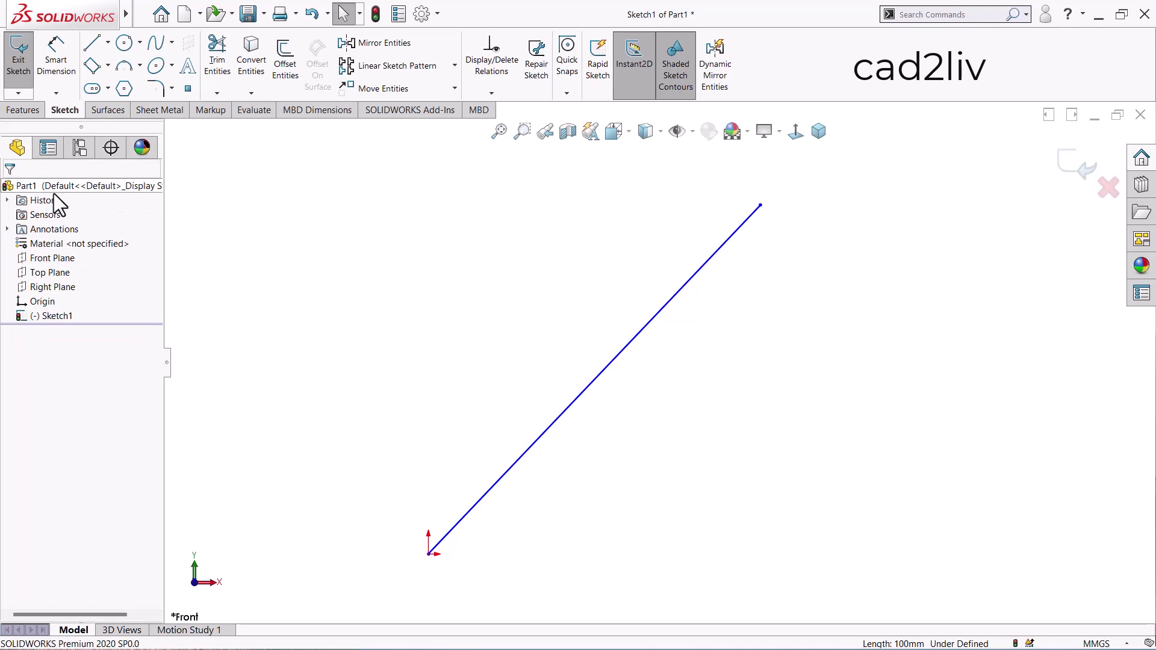
Step: Check the scaled line's length with a Smart Dimension preview, without placing the dimension
left_click(64, 65)
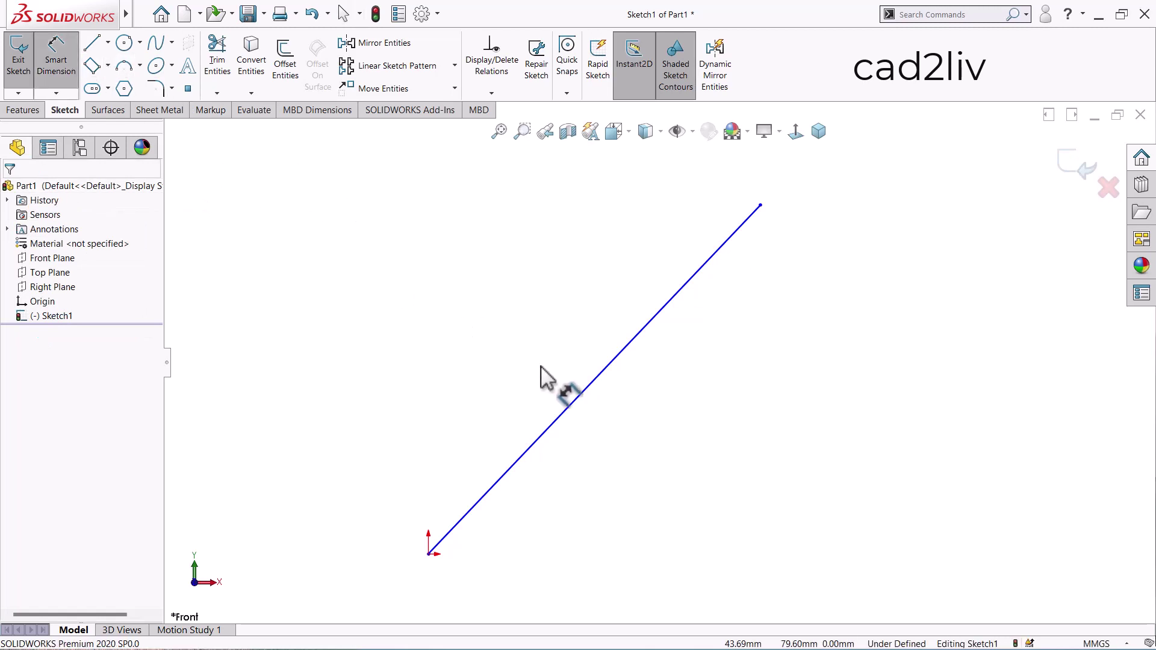
left_click(573, 402)
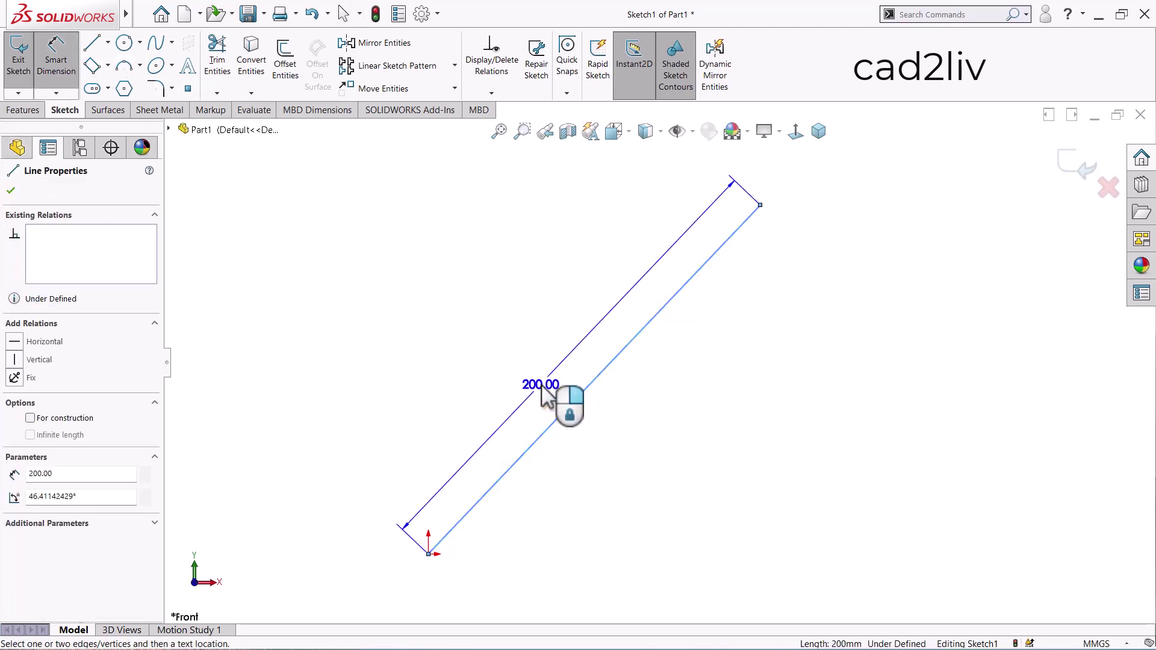
key("Escape")
key("Escape")
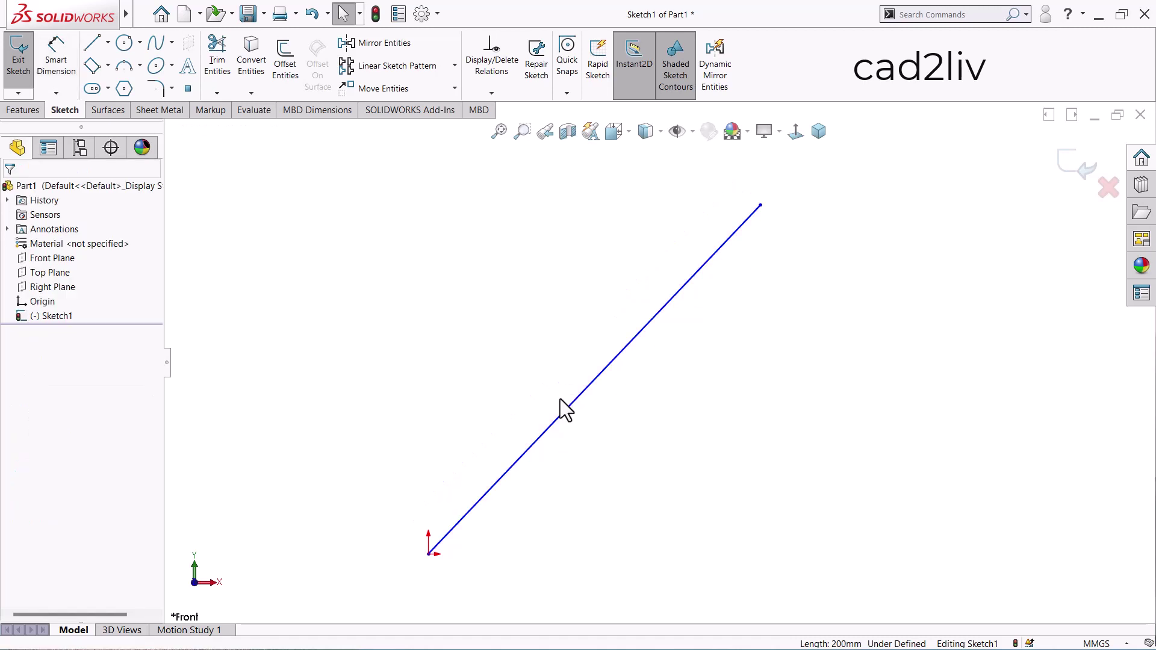
Step: Delete the diagonal line and sketch a corner rectangle about 67 mm wide and 27 mm high above the origin
left_click(566, 410)
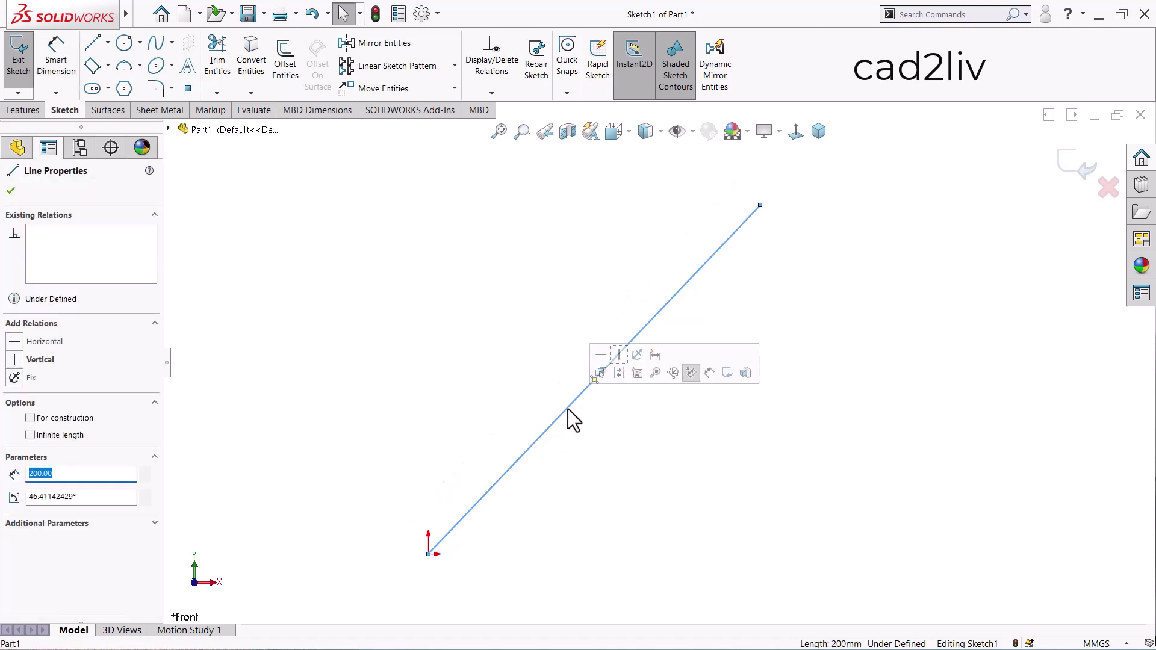
key("Delete")
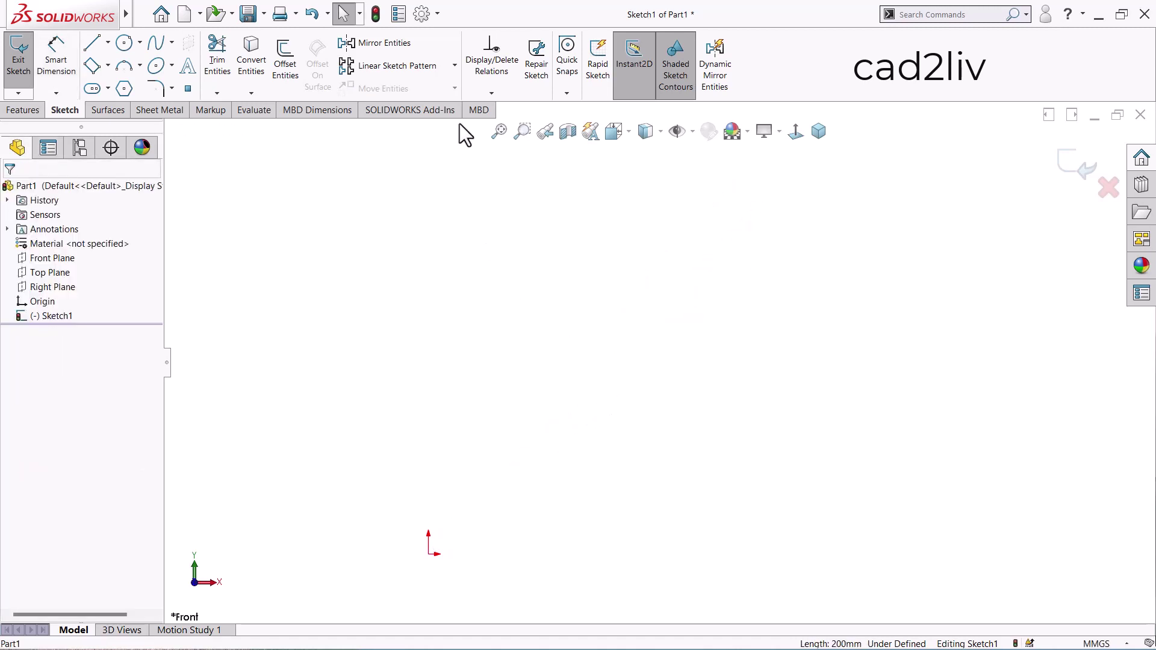
left_click(97, 67)
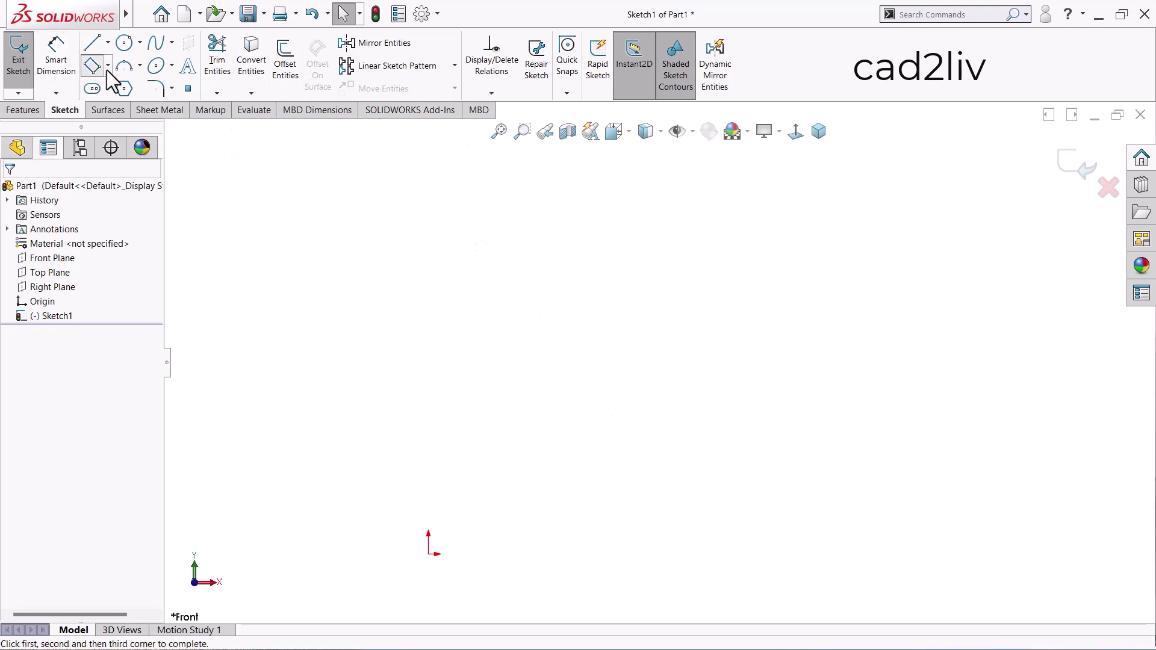
left_click(108, 65)
left_click(118, 84)
left_click_drag(416, 300, 420, 302)
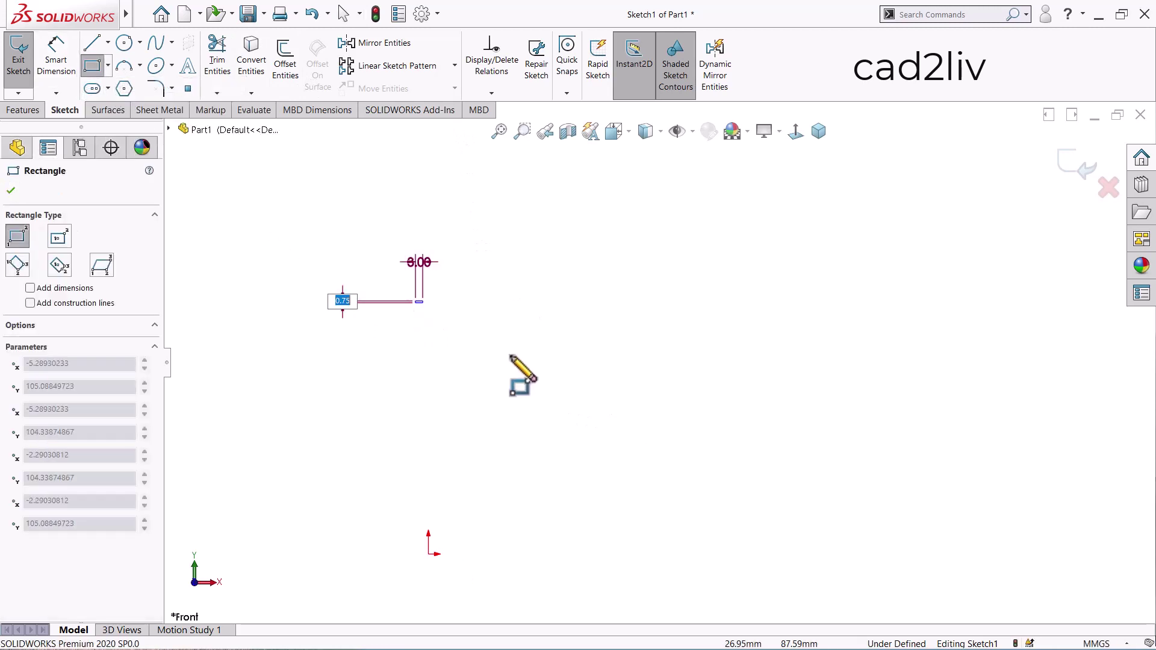
left_click(579, 367)
key("Escape")
Step: Dimension the rectangle's top edge and set its width to 50 mm
right_click(545, 221)
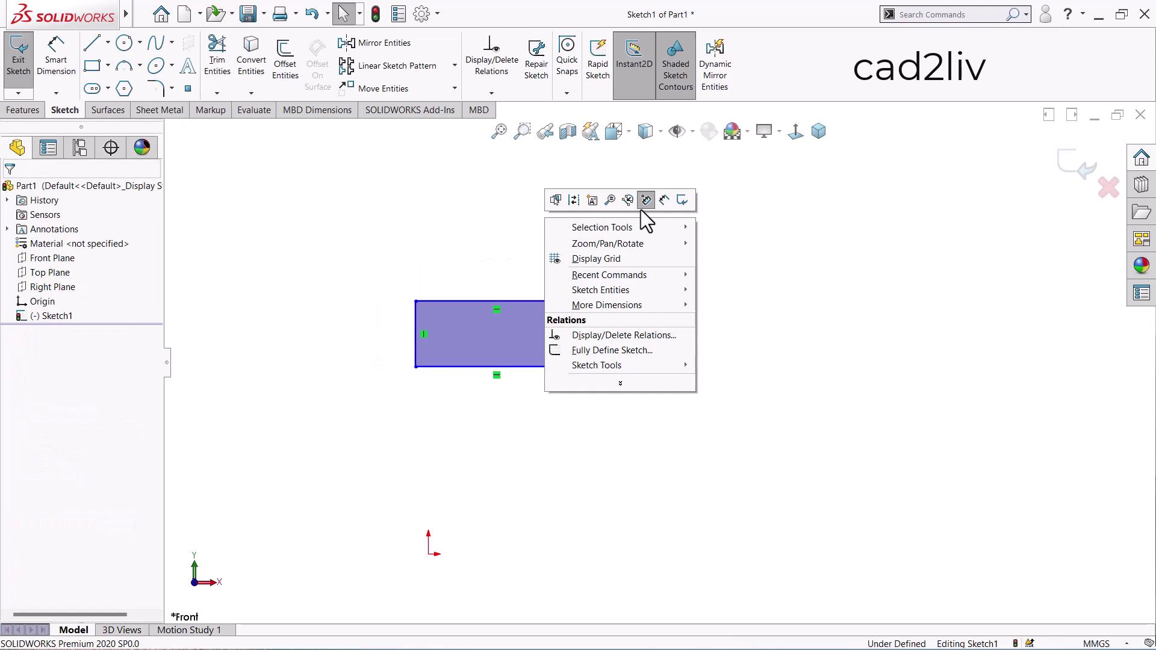
left_click(664, 200)
left_click(528, 300)
left_click(511, 279)
key("Return")
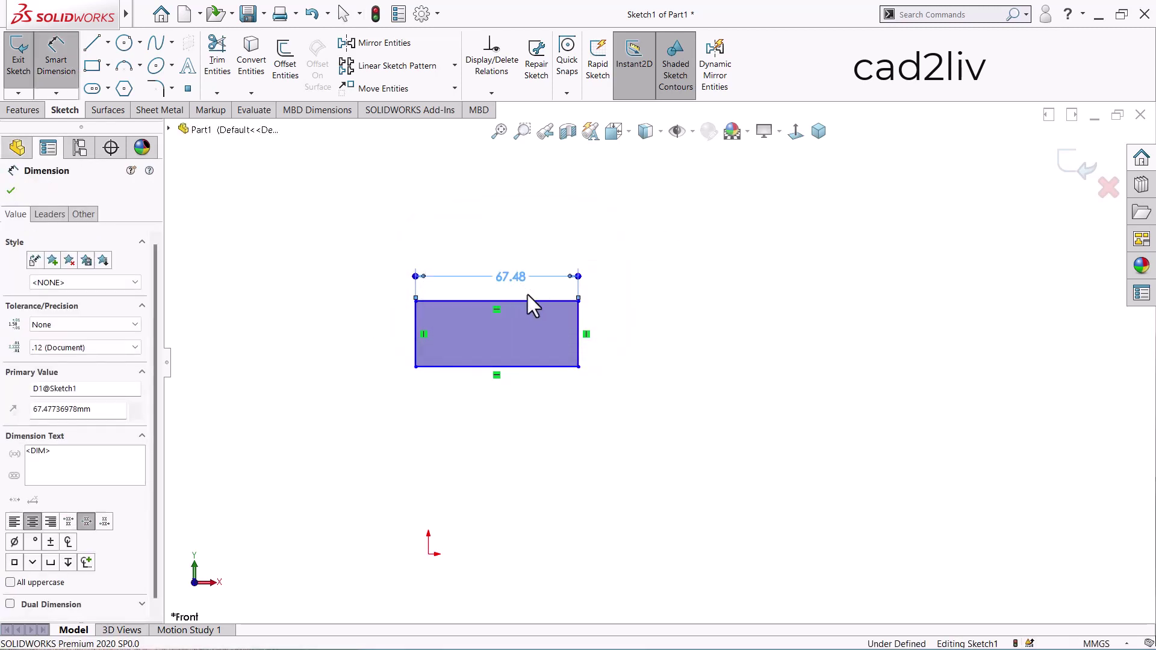
left_click(645, 339)
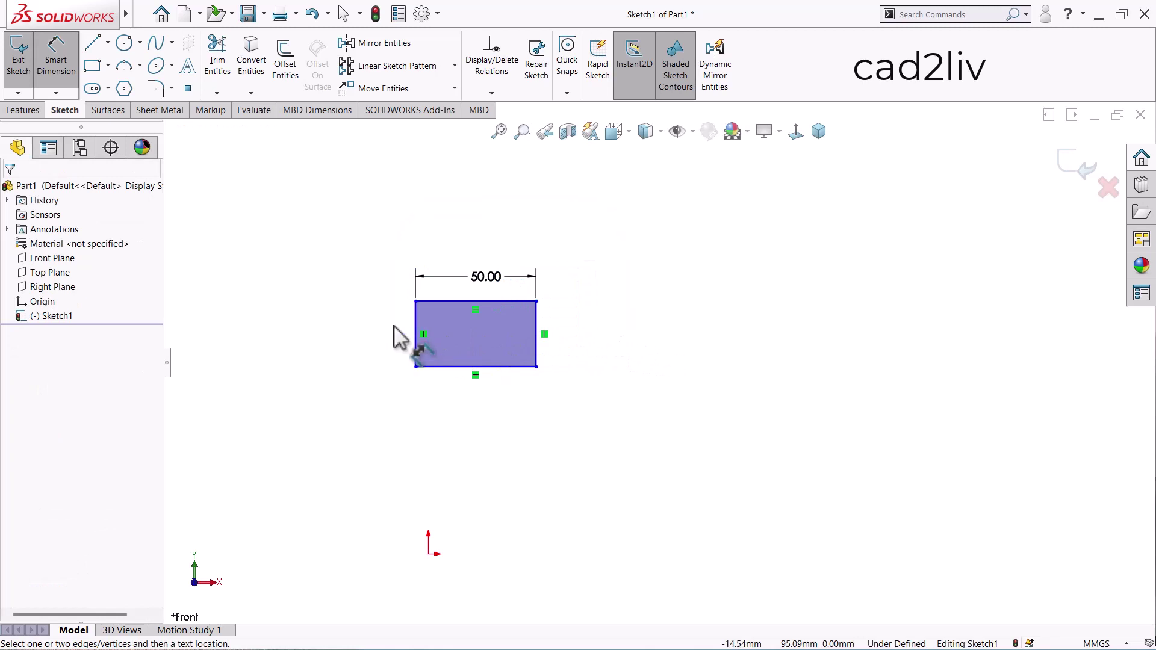
Step: Dimension the rectangle's left edge and set its height to 25 mm
left_click(414, 335)
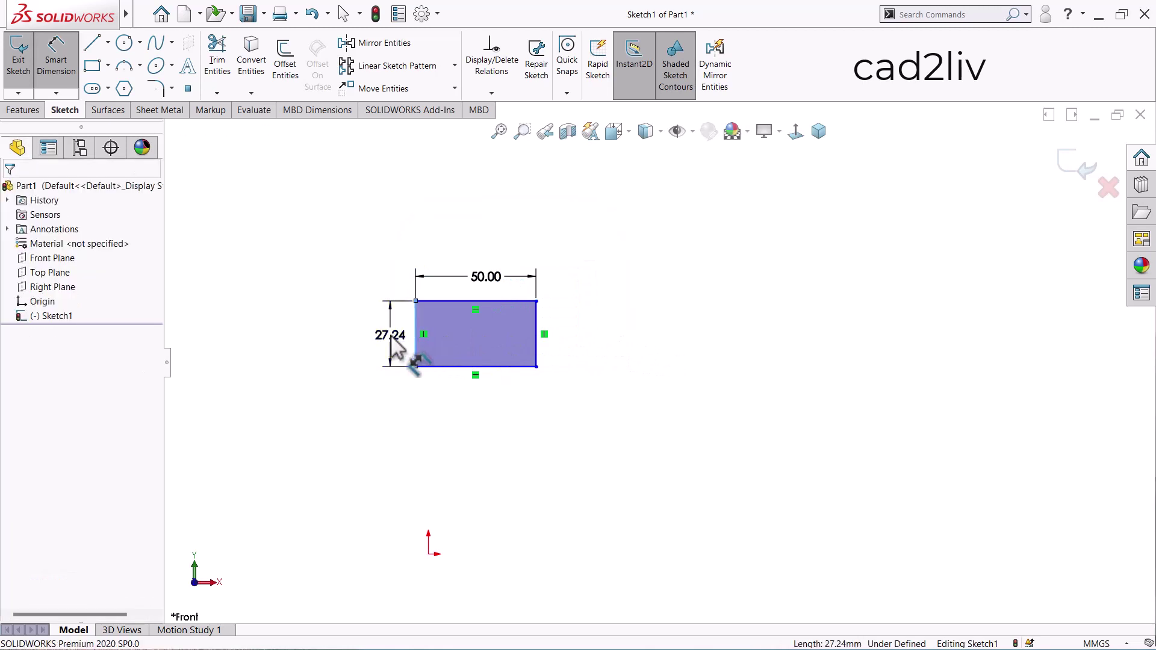
left_click(392, 335)
type("25")
key("Return")
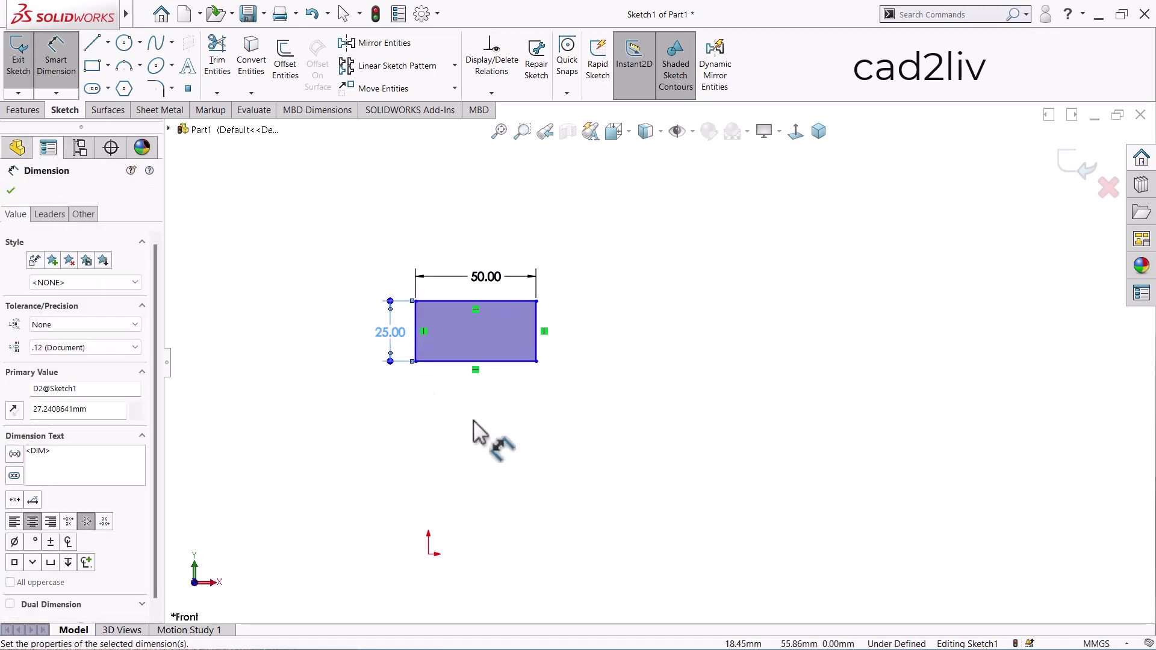
left_click(473, 431)
key("Escape")
scroll(452, 286, "up", 2)
scroll(451, 286, "down", 2)
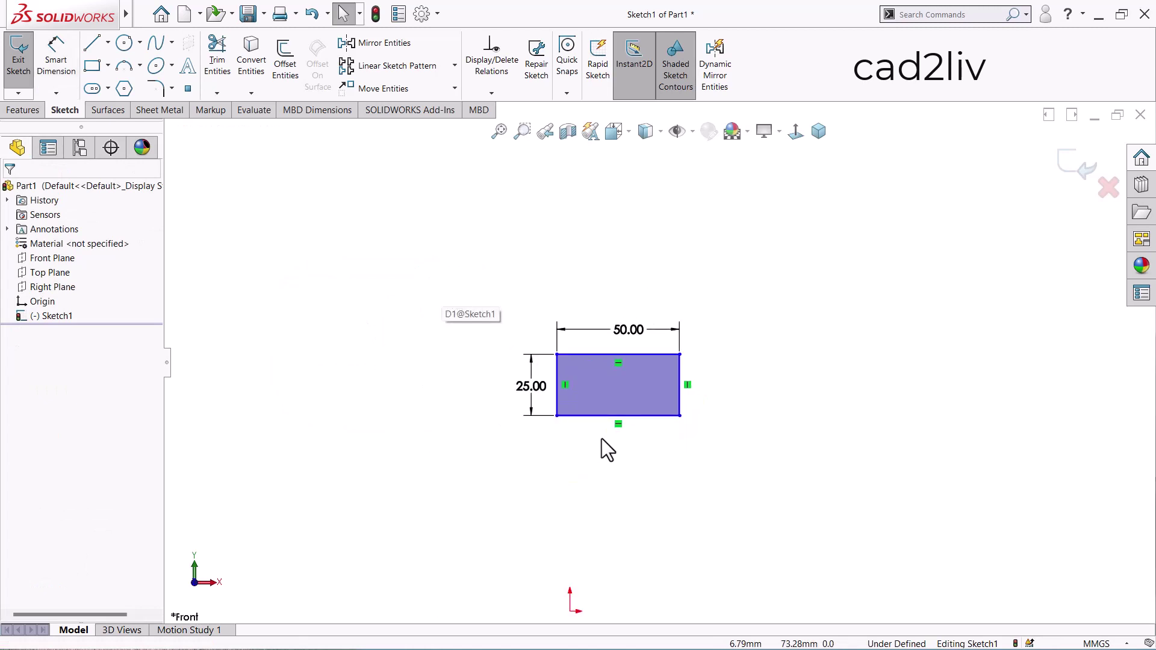
scroll(608, 448, "down", 3)
scroll(772, 244, "down", 2)
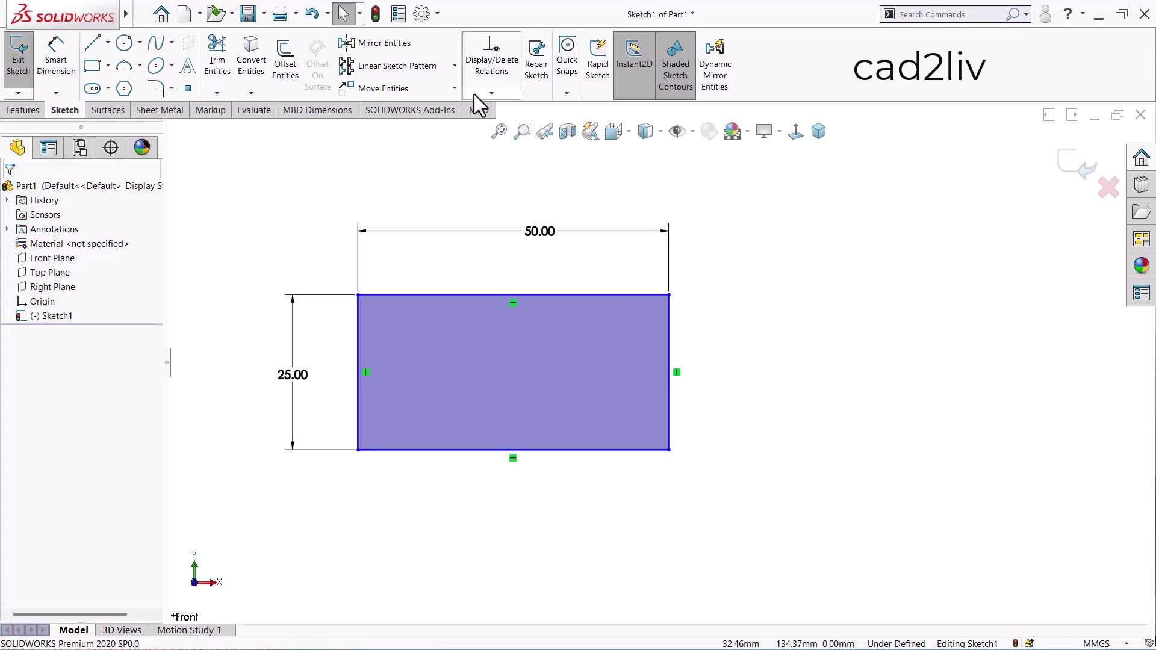
Step: Set up Scale Entities for the rectangle's four lines with one copy, using the rectangle's centre as the scale point
left_click(455, 89)
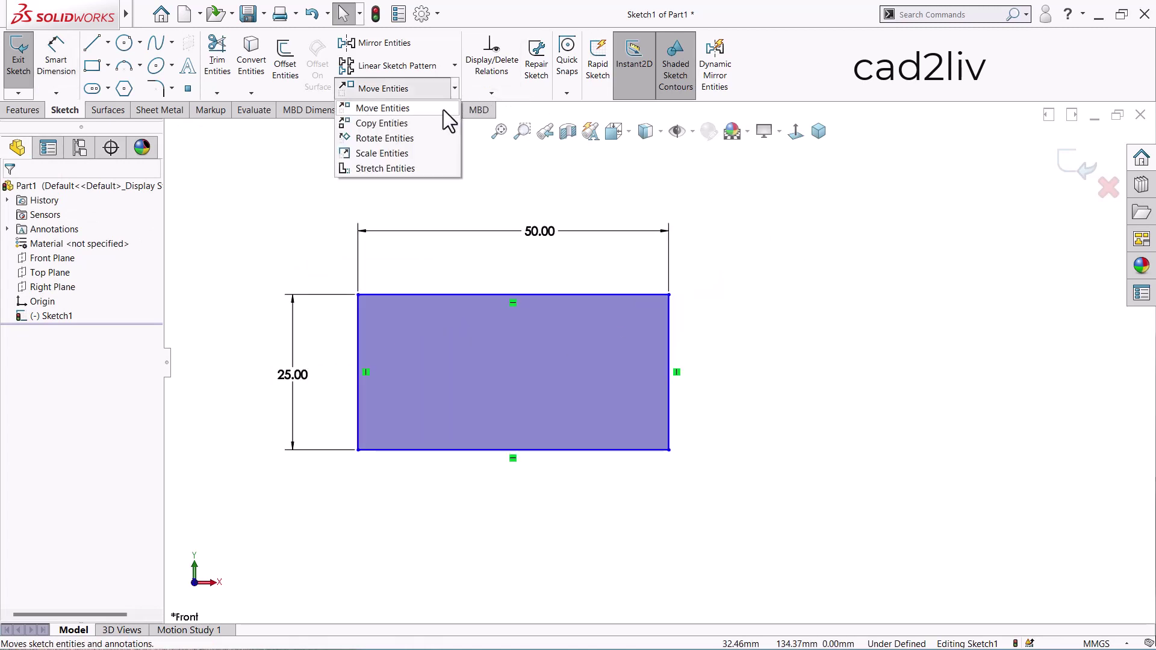
left_click(424, 156)
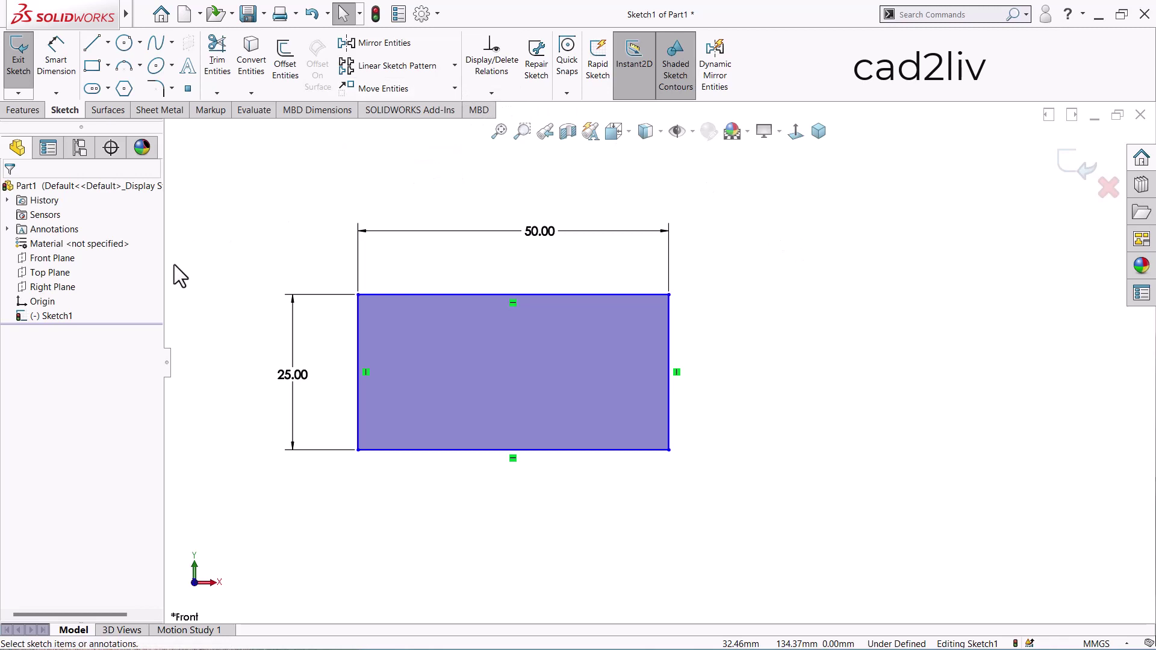
left_click(429, 356)
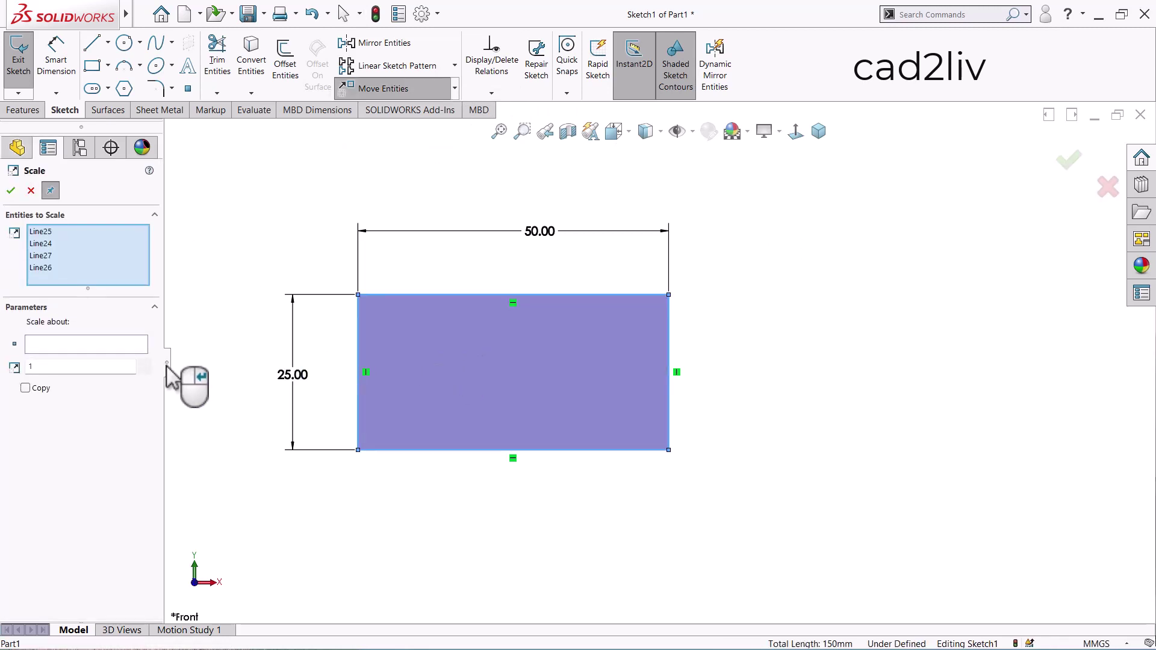
left_click(25, 388)
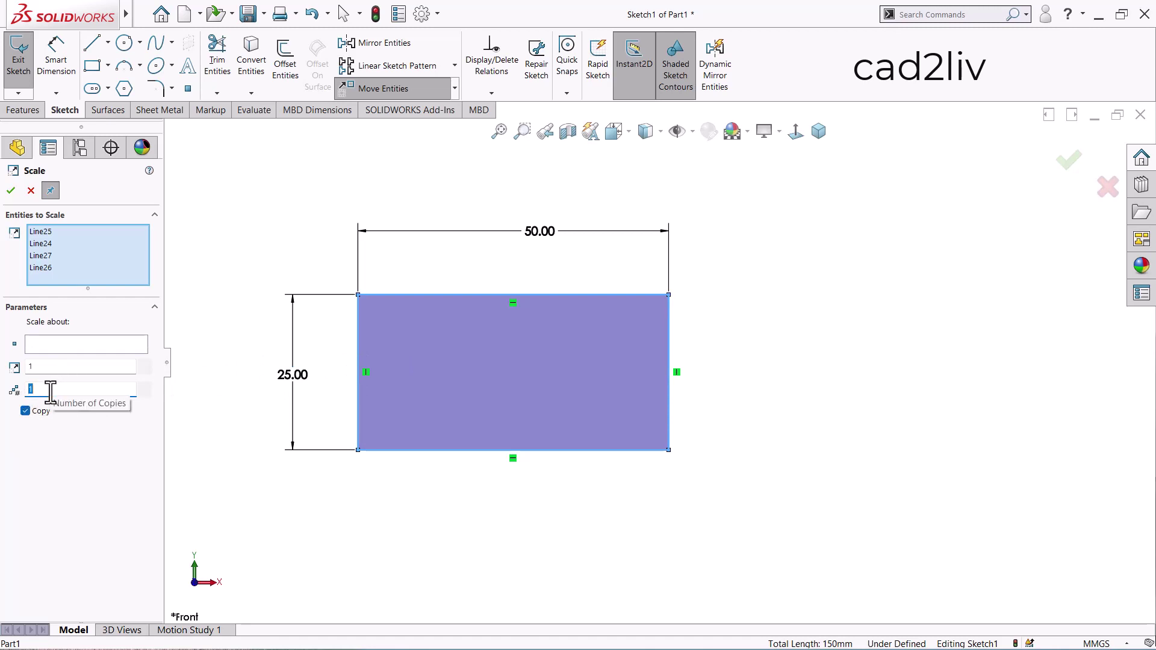
left_click(72, 346)
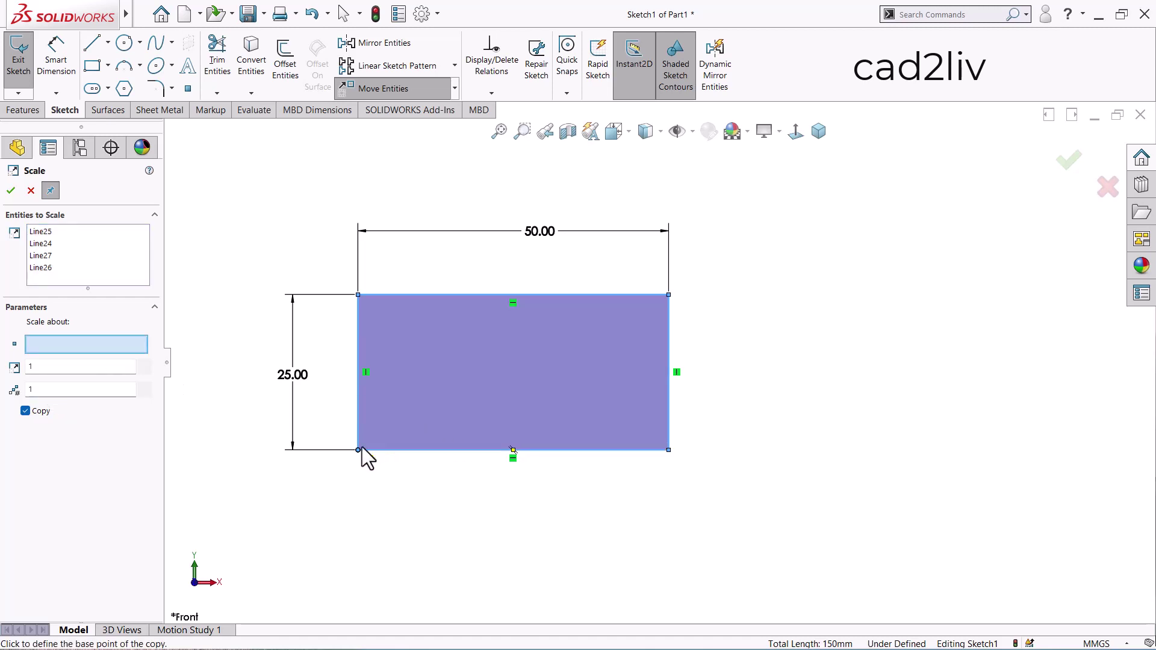
scroll(659, 377, "up", 3)
scroll(619, 371, "down", 3)
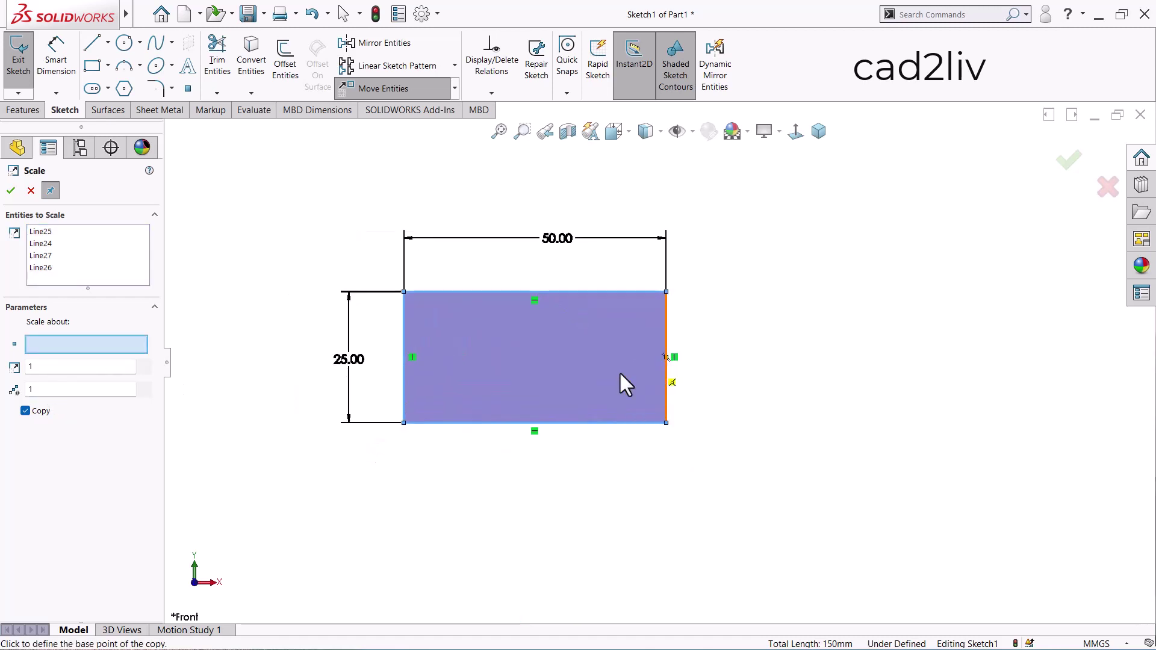
left_click(535, 357)
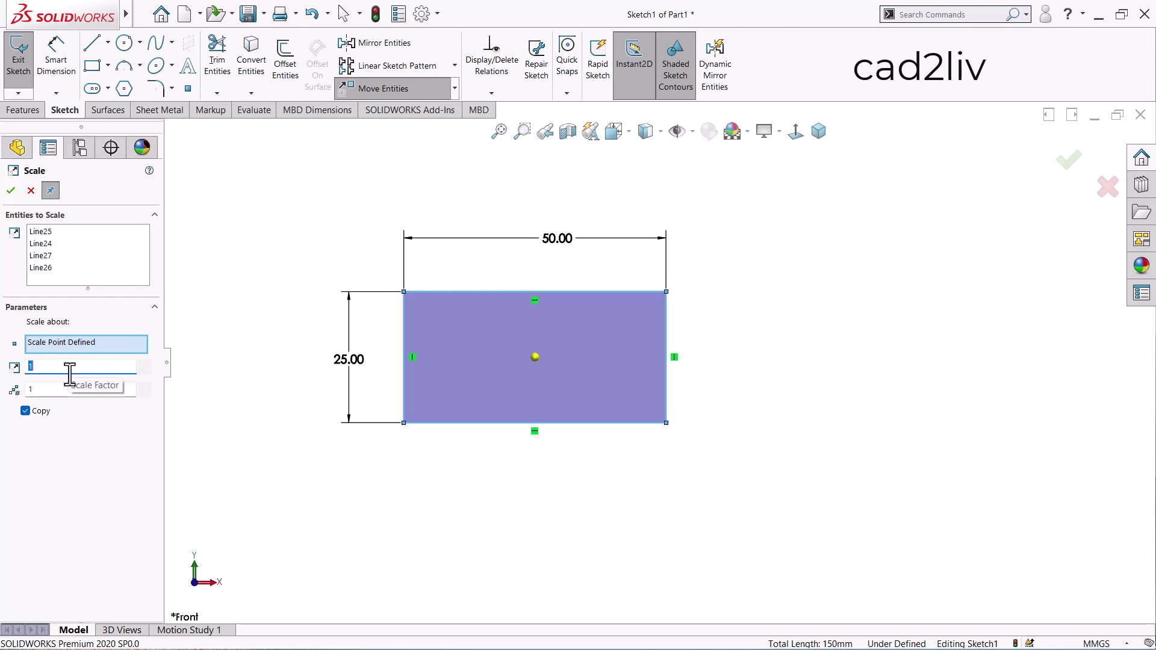
Step: Set the scale factor to 1/2 and create the scaled copy of the rectangle
type("0.5")
key("BackSpace")
key("BackSpace")
key("BackSpace")
type("1/2")
key("Return")
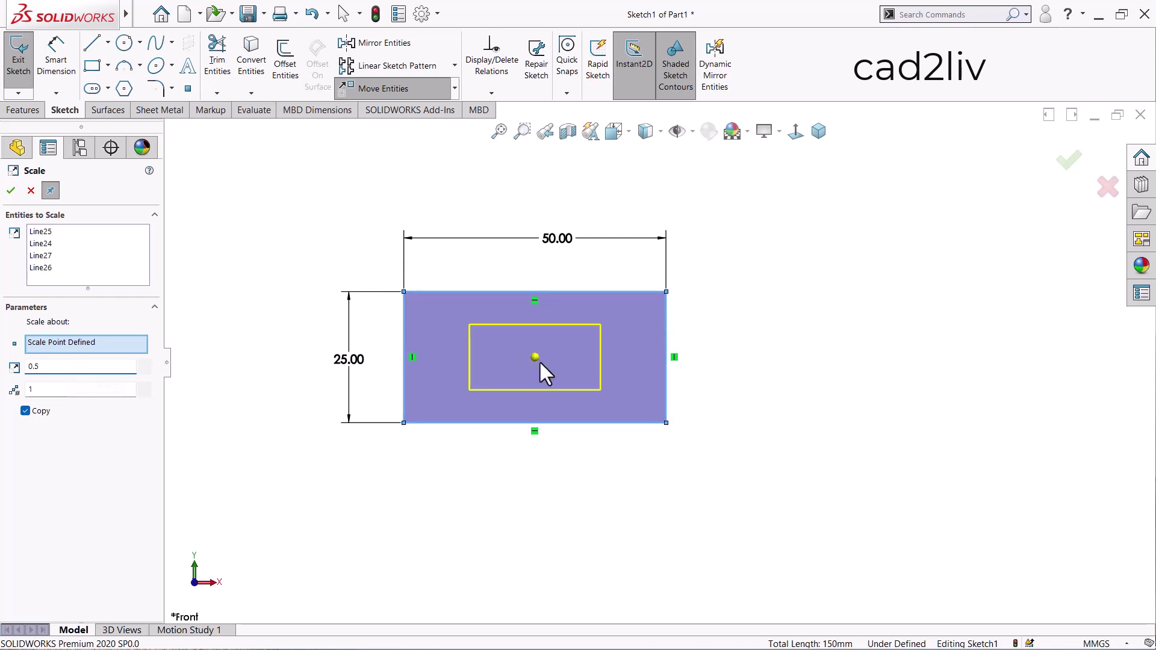
left_click(11, 192)
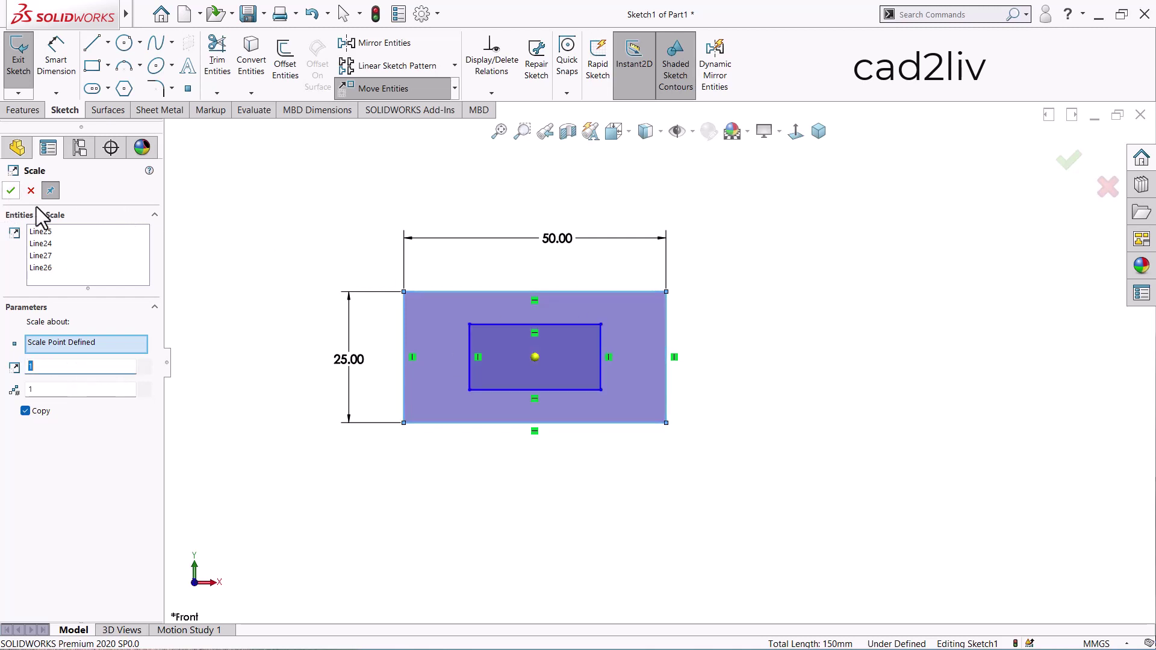
Step: Leave the Scale tool and dimension the inner rectangle's top edge, placing the dimension above it
right_click(266, 218)
left_click(395, 204)
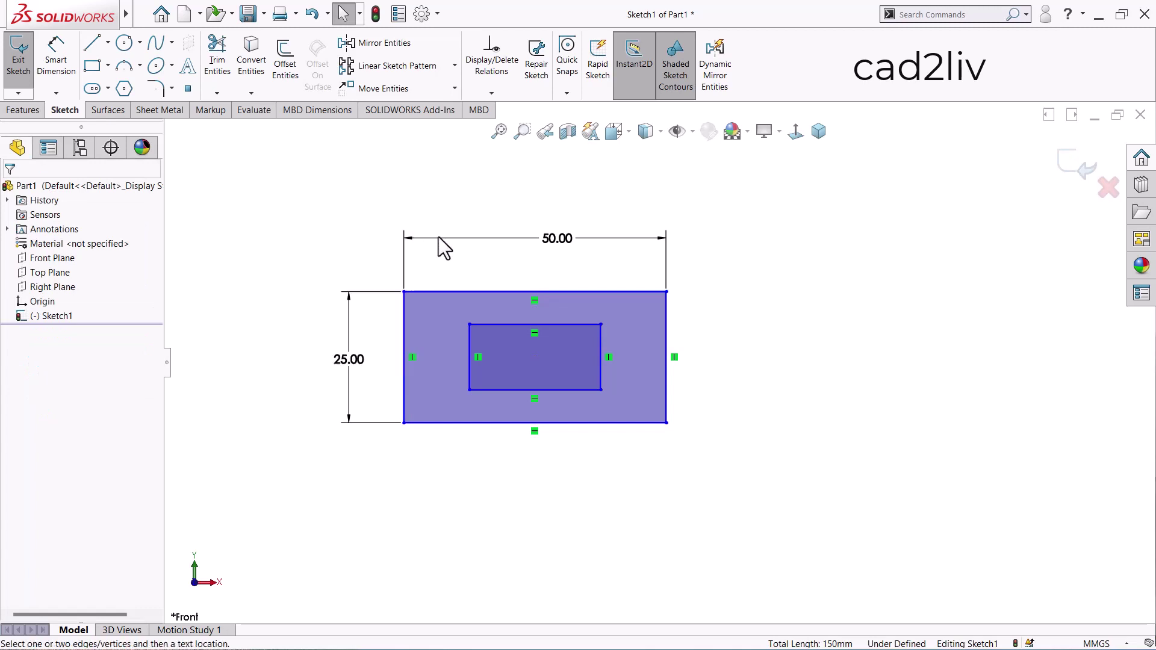
left_click(534, 323)
left_click(535, 276)
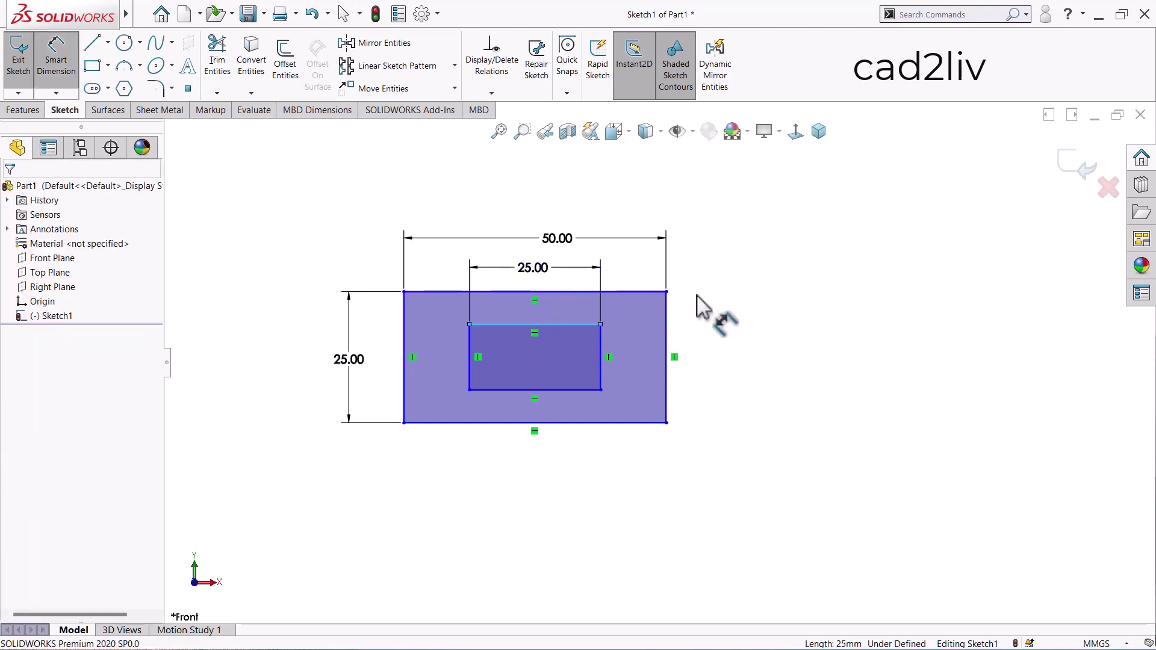
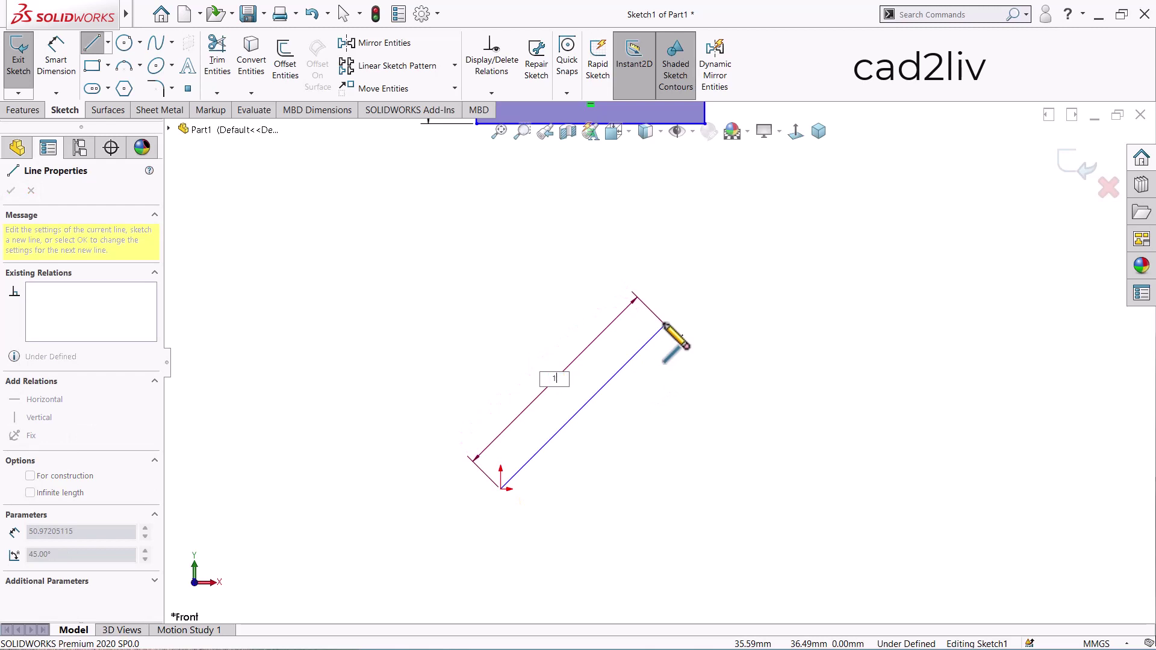
Step: Finish the 45° diagonal line from the origin with a length of 100 mm and leave the Line tool
key("Return")
key("Escape")
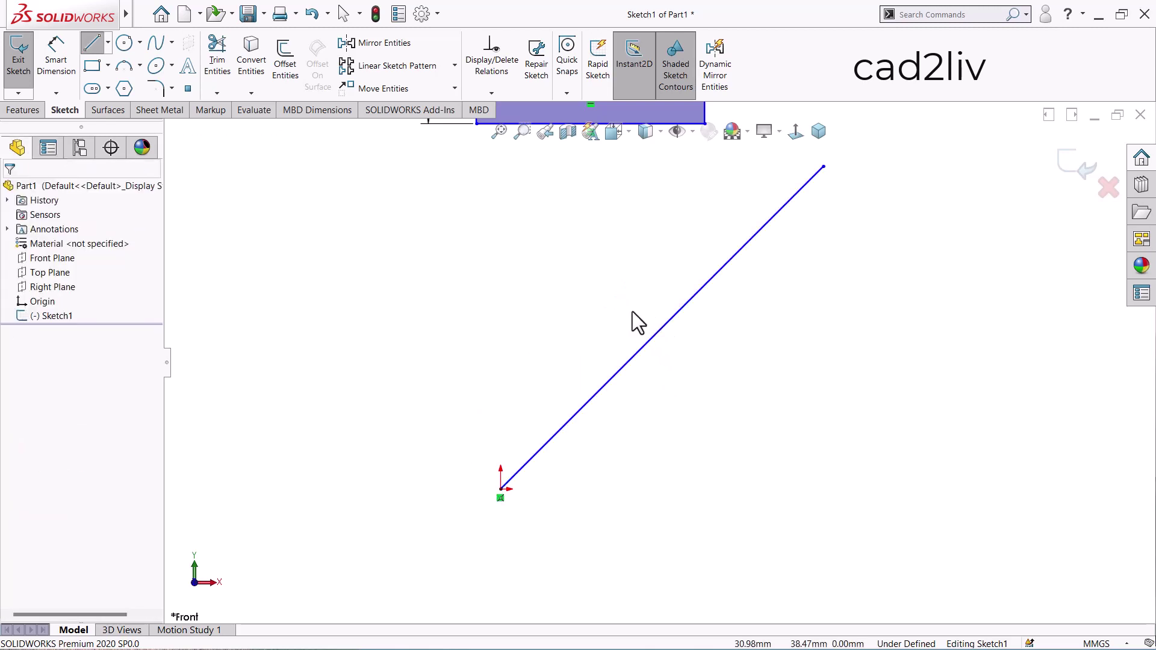
scroll(632, 312, "up", 2)
scroll(783, 253, "down", 2)
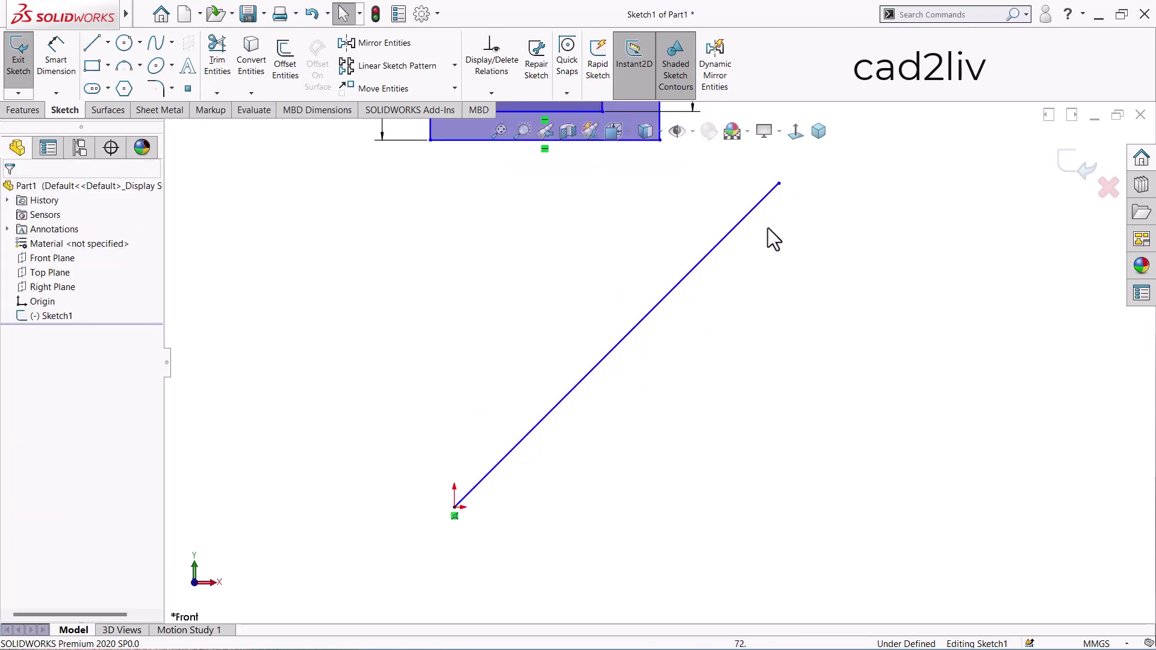
Step: Set up Scale Entities for the diagonal line with copying off and factor 0.5, using its upper endpoint as the scale point
left_click(455, 88)
left_click(418, 154)
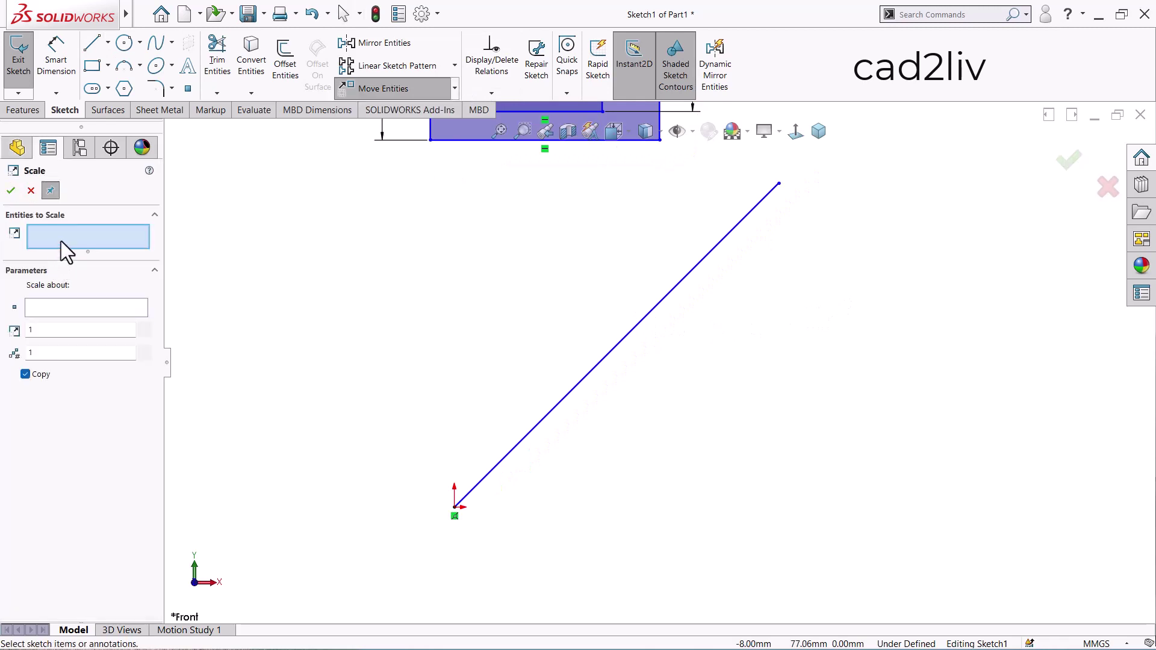
left_click(614, 349)
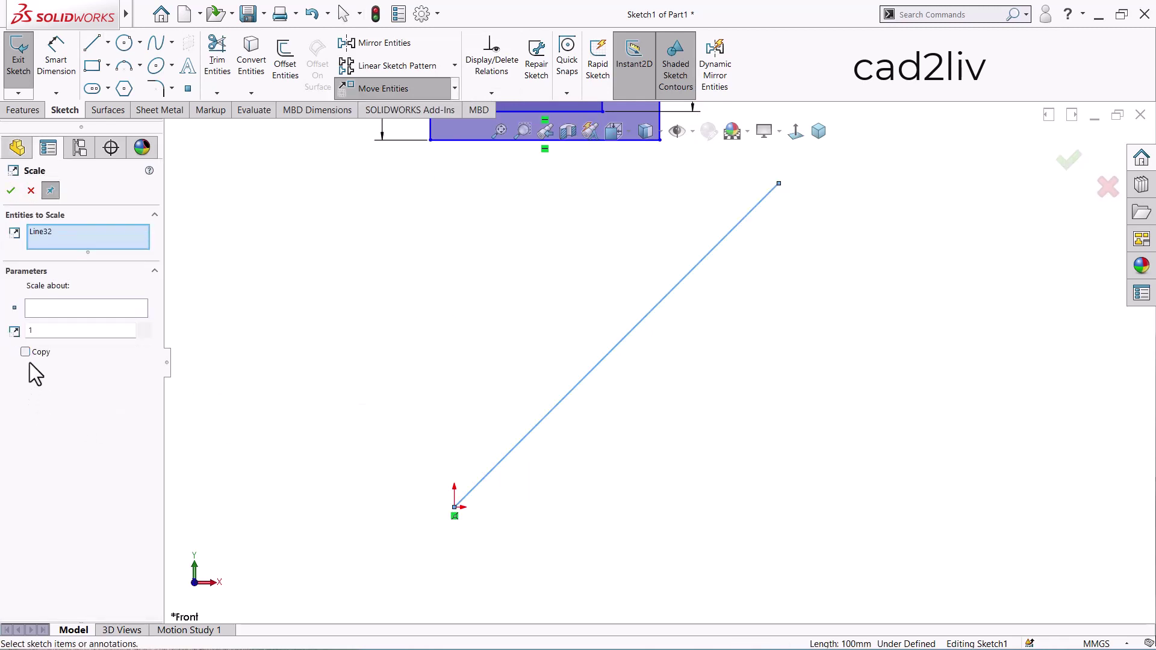
left_click(62, 309)
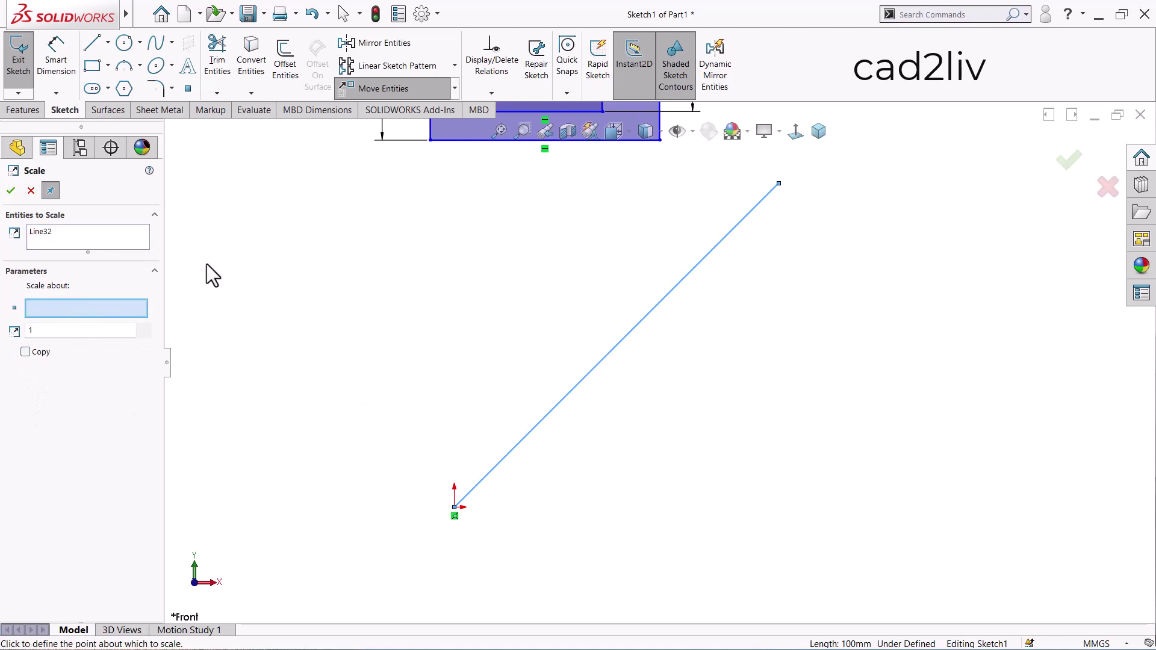
left_click(778, 184)
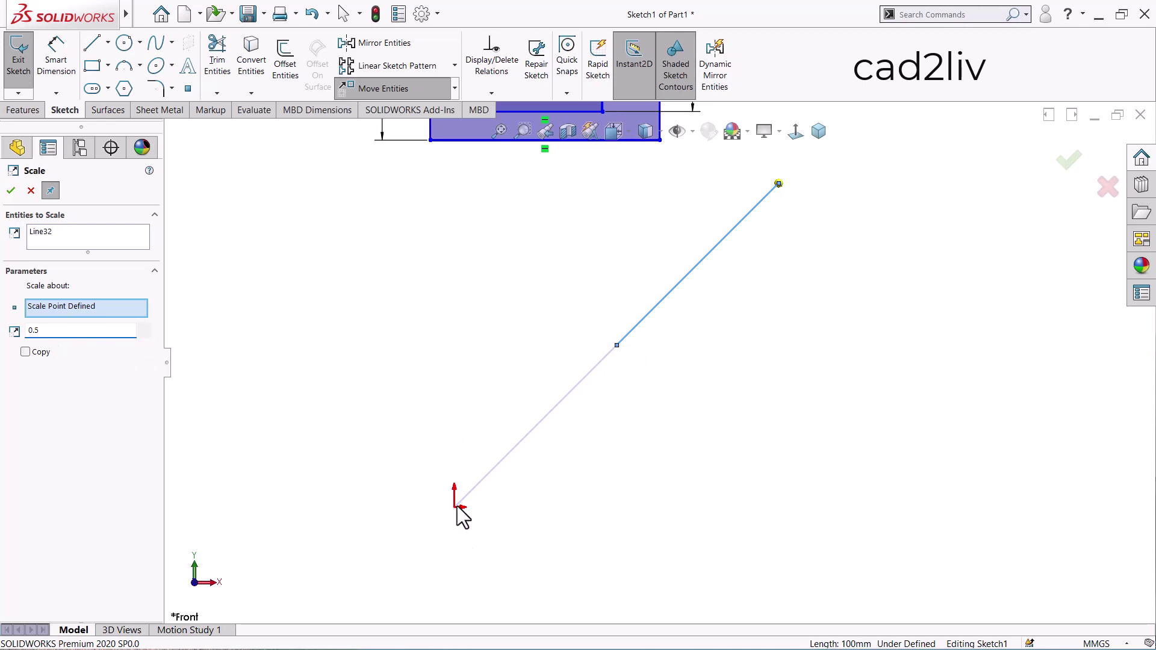
Step: Change the scale point to the line's lower endpoint at the origin, apply the scaling, and close the Scale tool
left_click(60, 309)
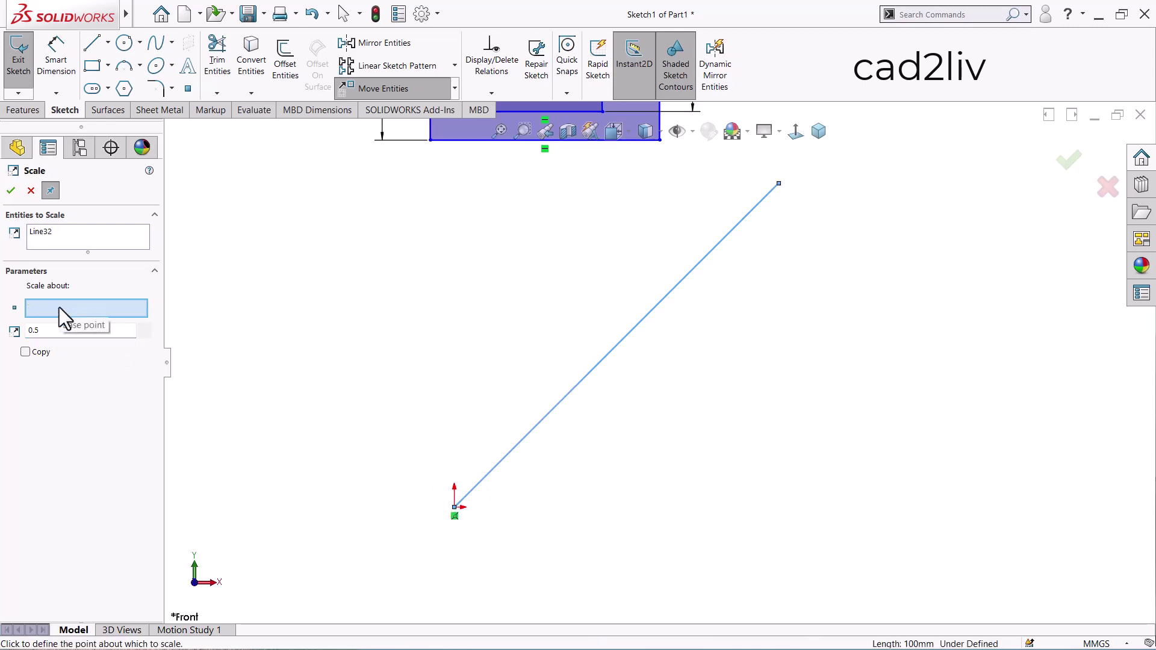
left_click(454, 509)
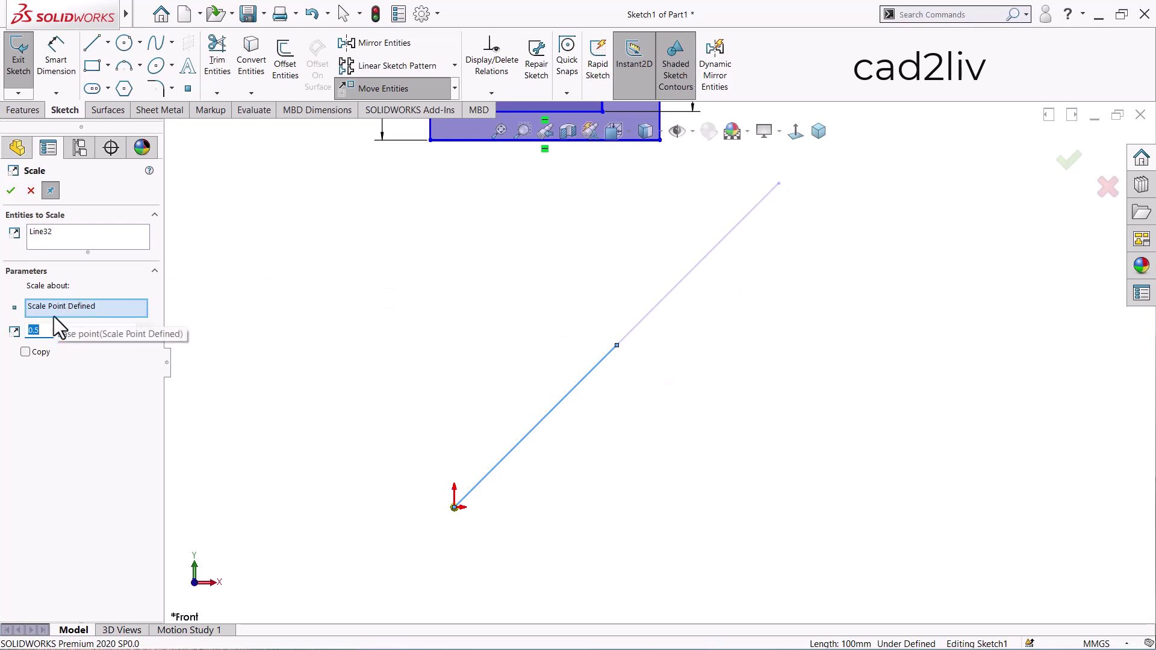
key("z")
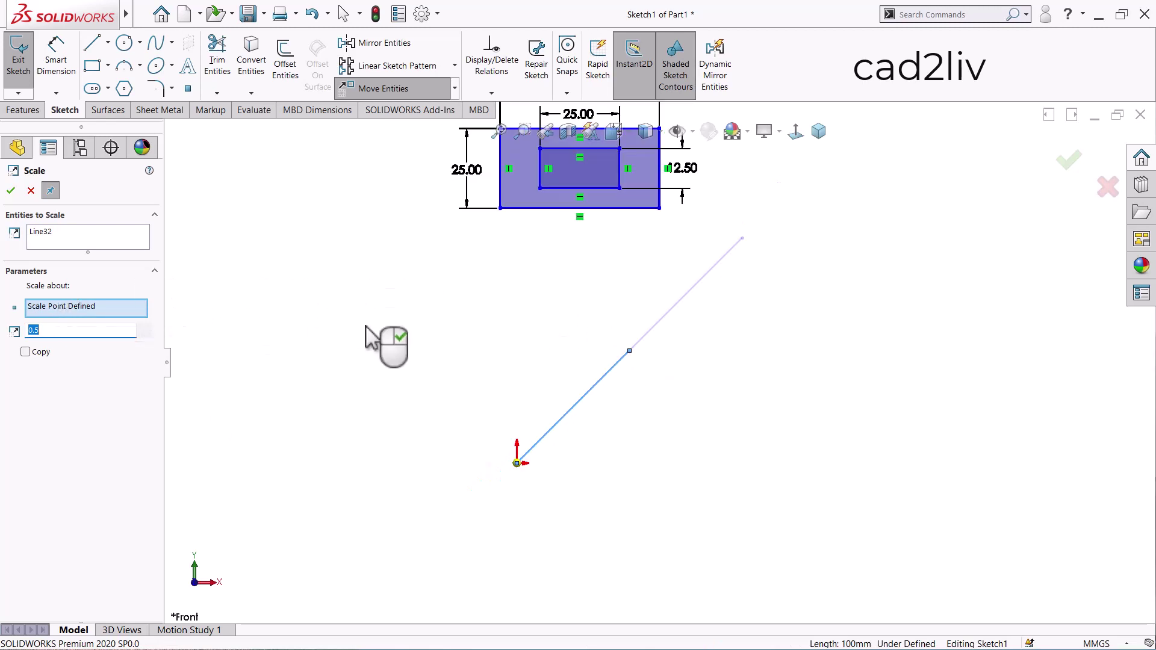
scroll(713, 283, "up", 2)
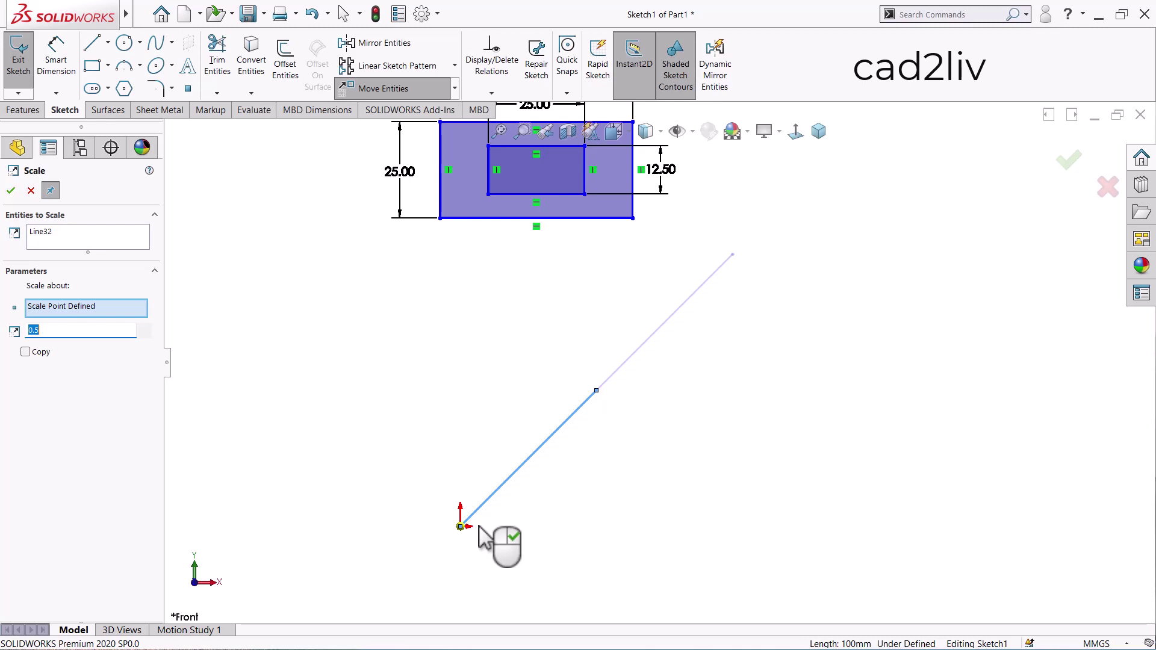
key("z")
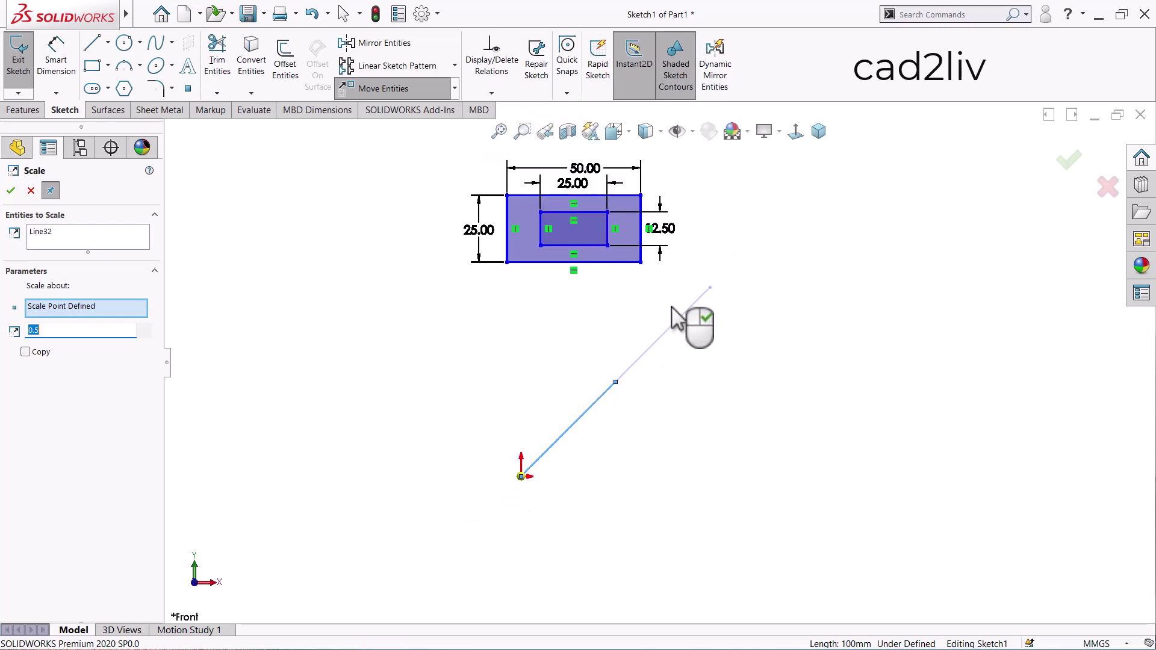
scroll(712, 265, "down", 1)
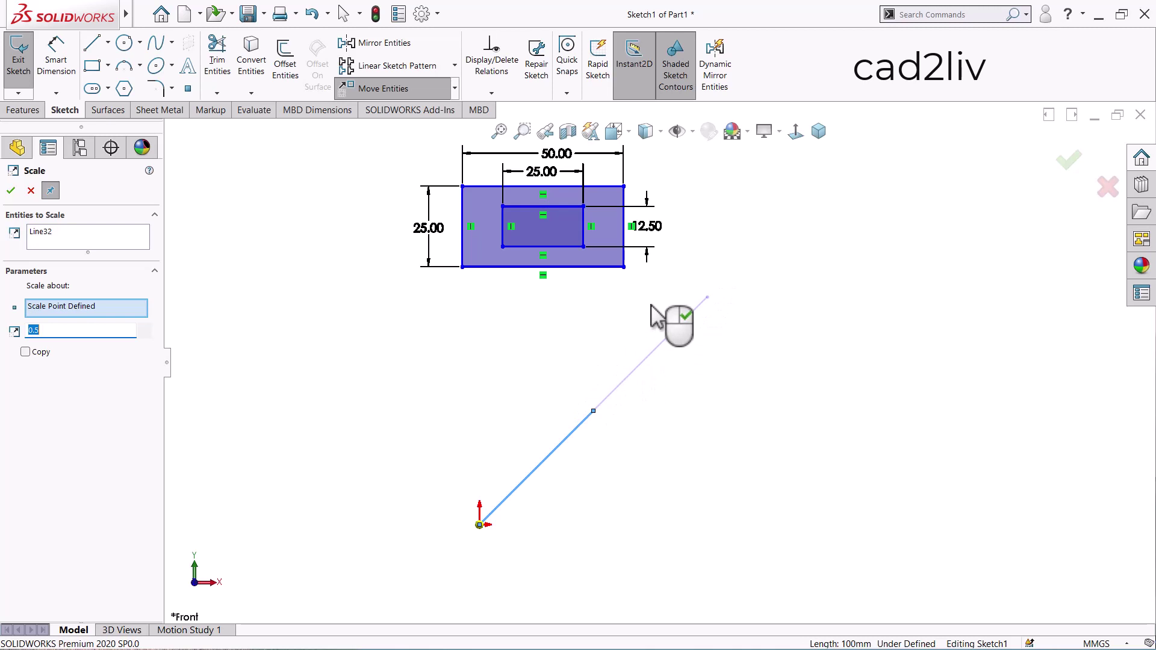
scroll(602, 355, "up", 1)
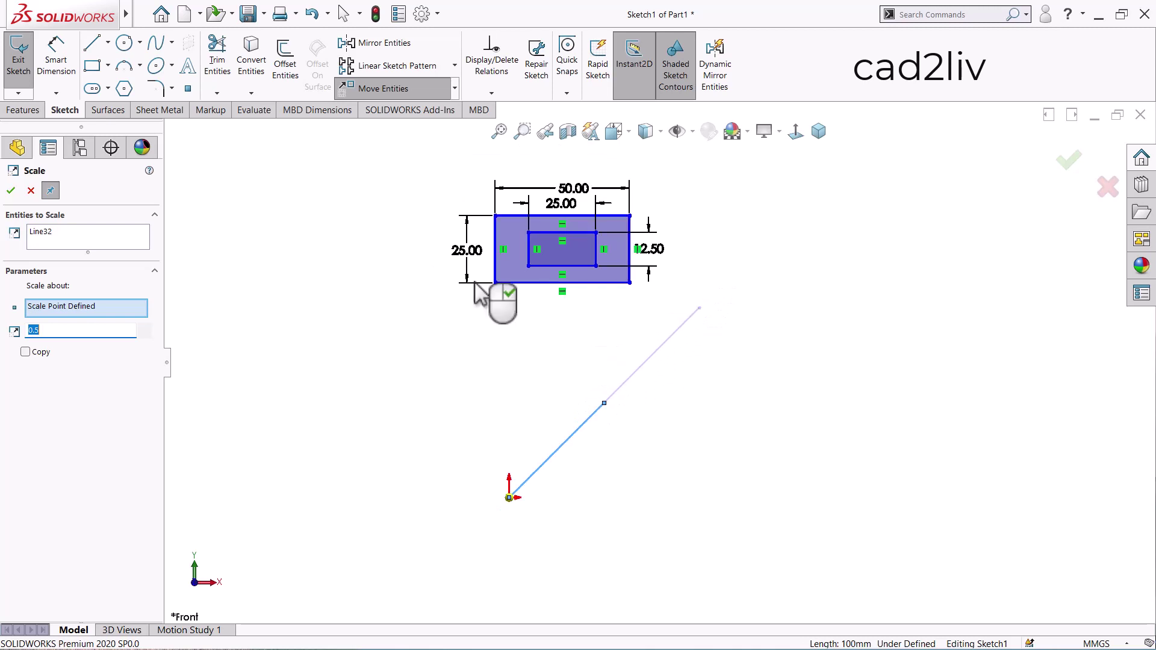
left_click(10, 192)
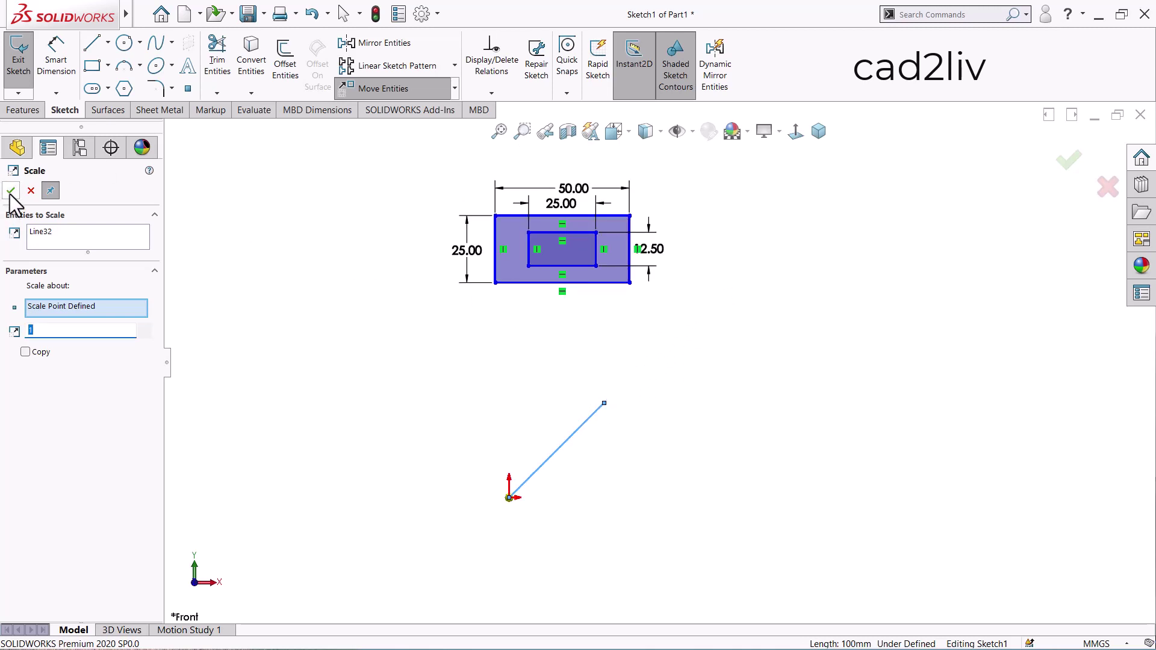
left_click(11, 192)
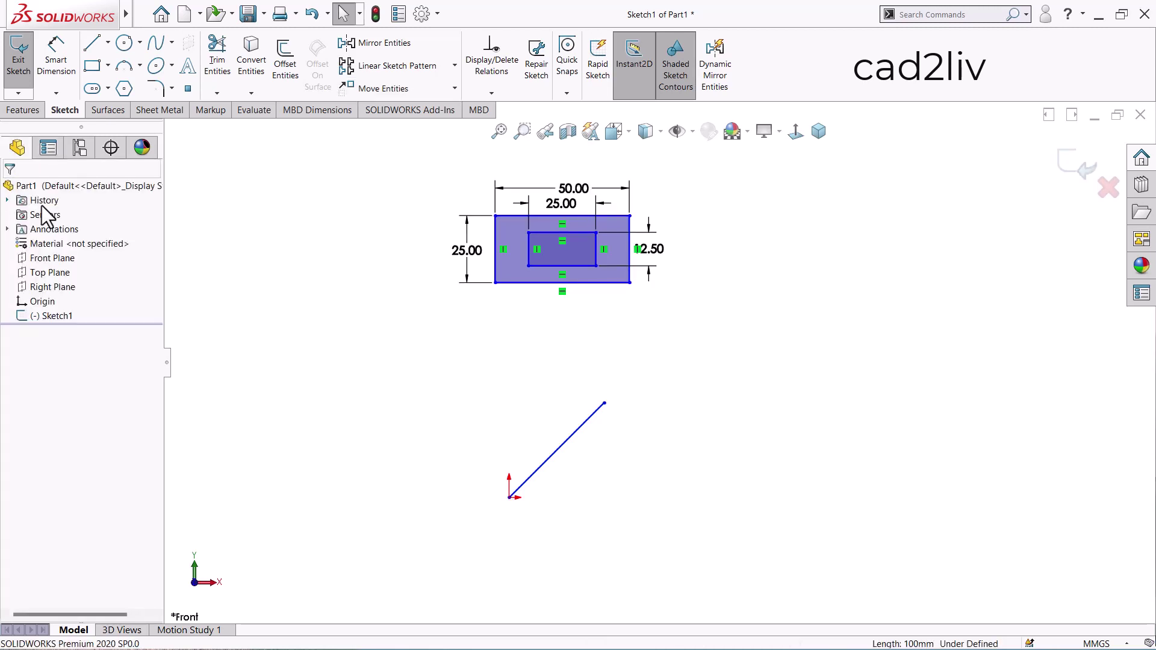